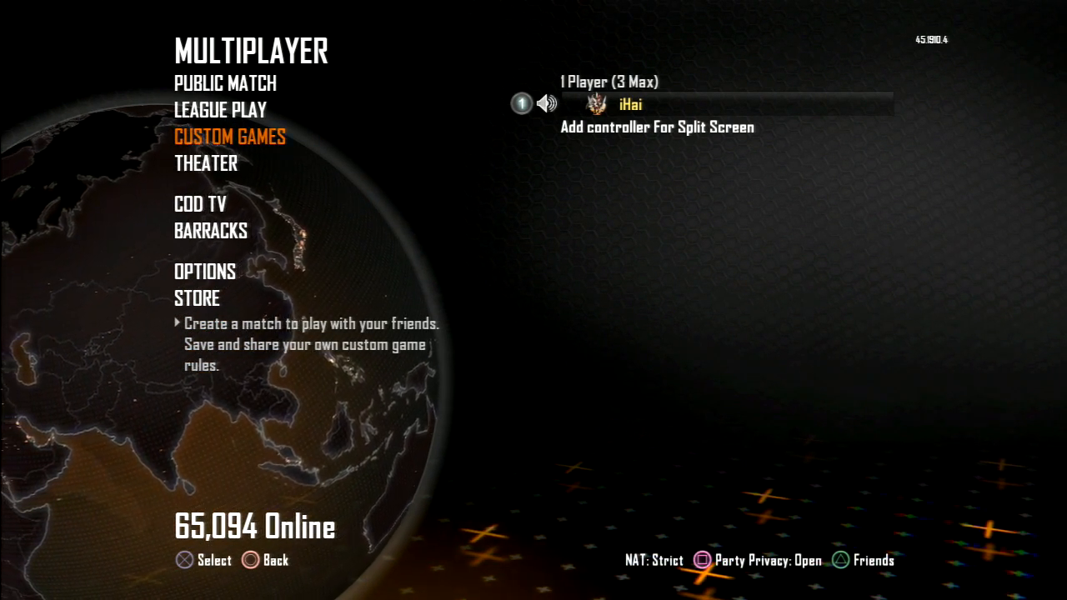
Step: Quit the running Black Ops II game and return to the console's home screen
key("Home")
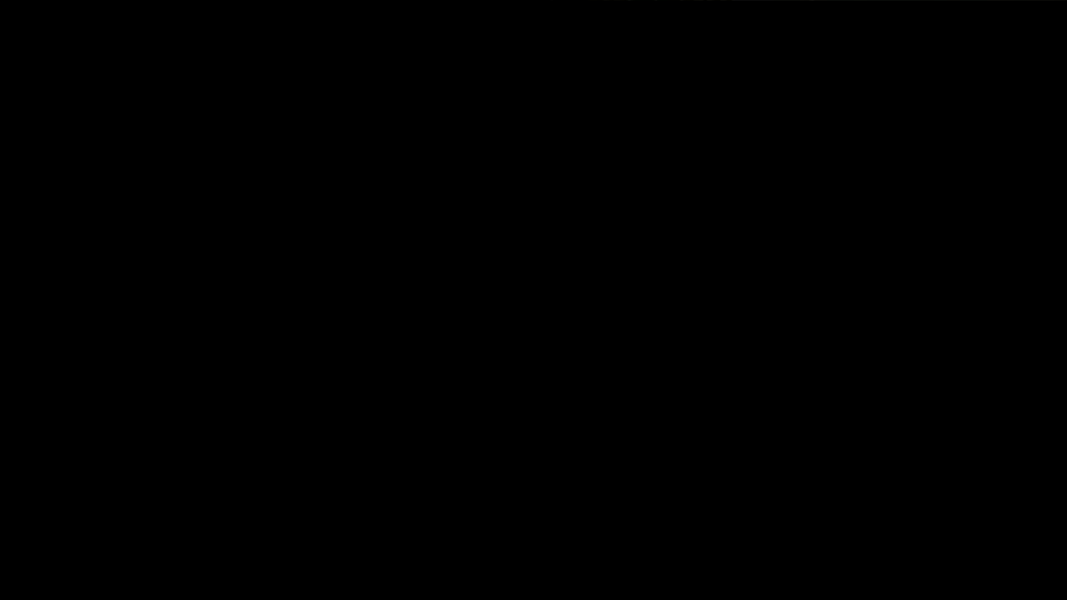
key("Return")
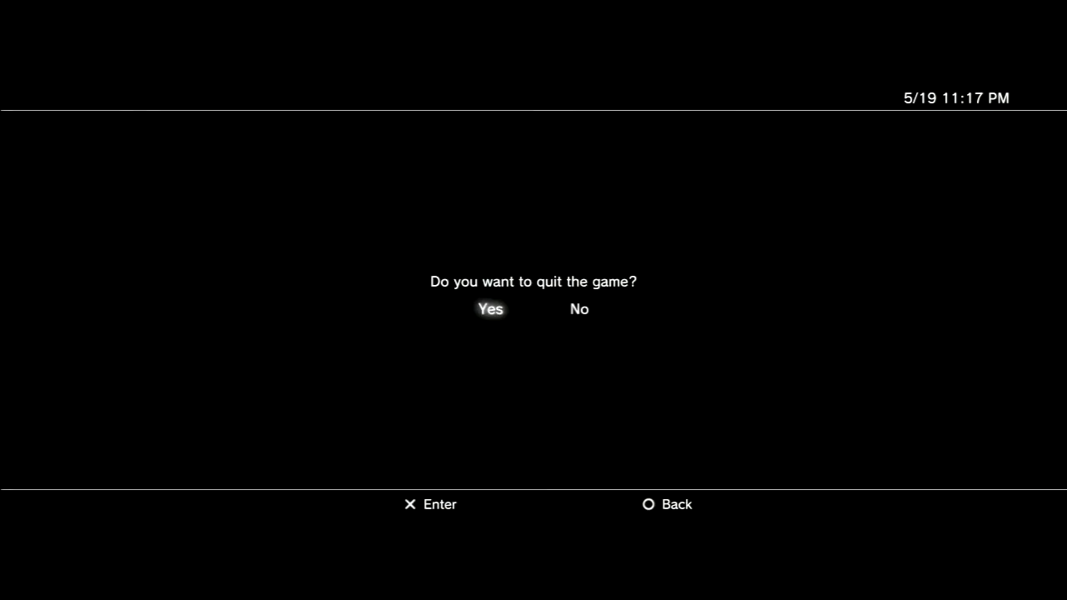
key("Return")
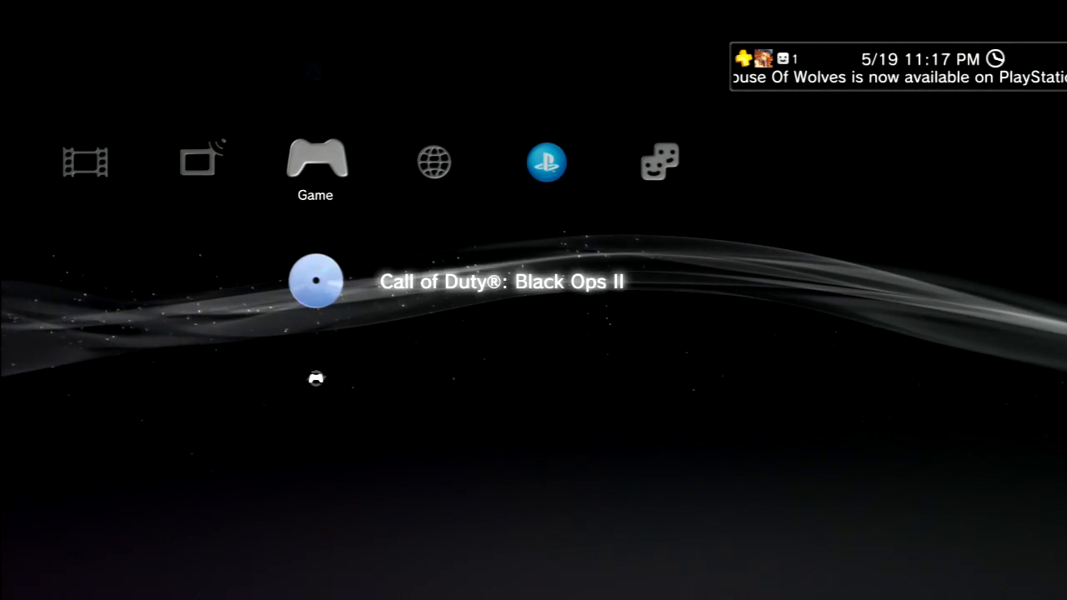
Step: Open Network Settings in the console's system settings
key("Left")
key("Left")
key("Left")
key("Left")
key("Left")
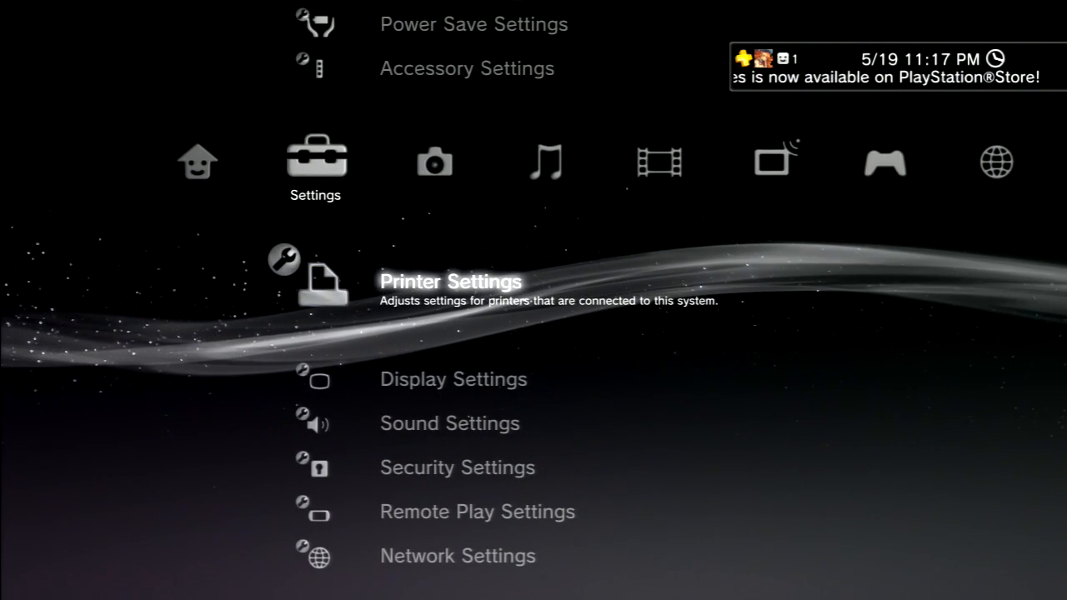
key("Down")
key("Down")
key("Down")
key("Down")
key("Down")
key("Return")
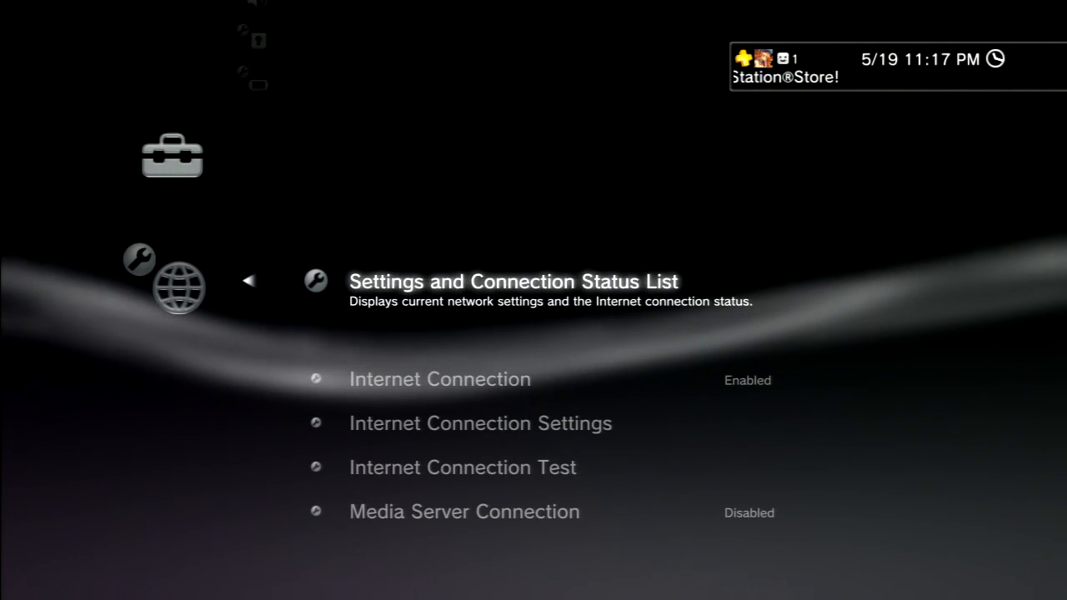
Step: Start Internet Connection Settings and choose the Custom setting method
key("Down")
key("Down")
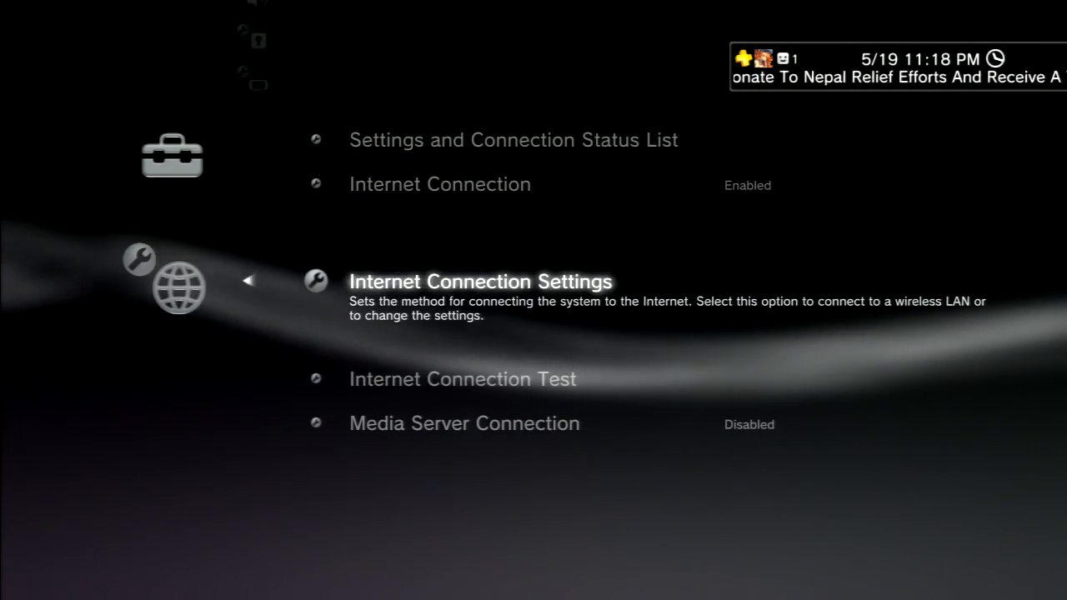
key("Return")
key("Return")
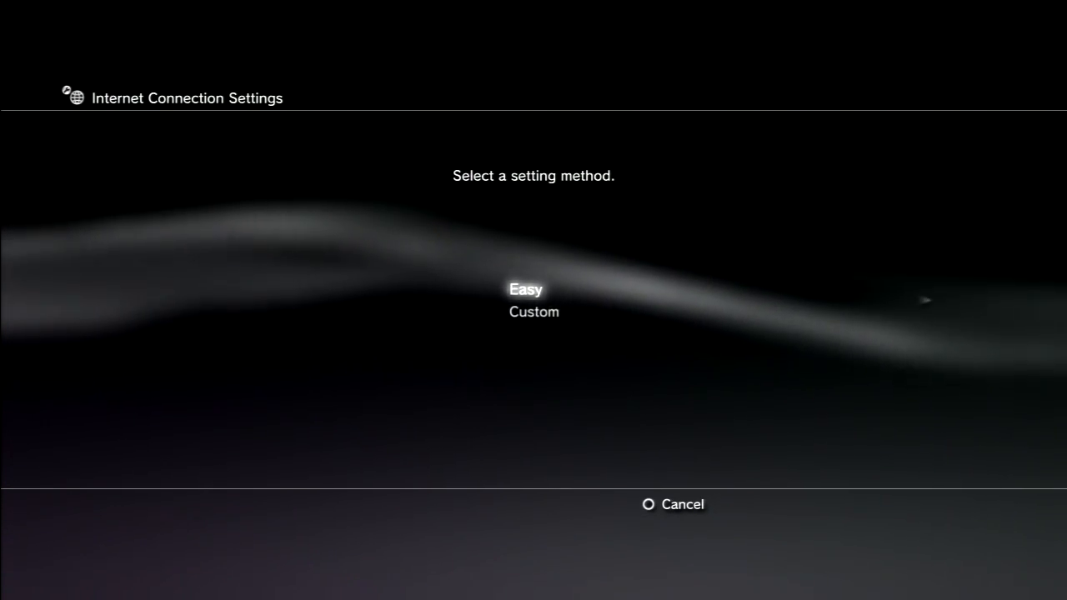
key("Down")
key("Return")
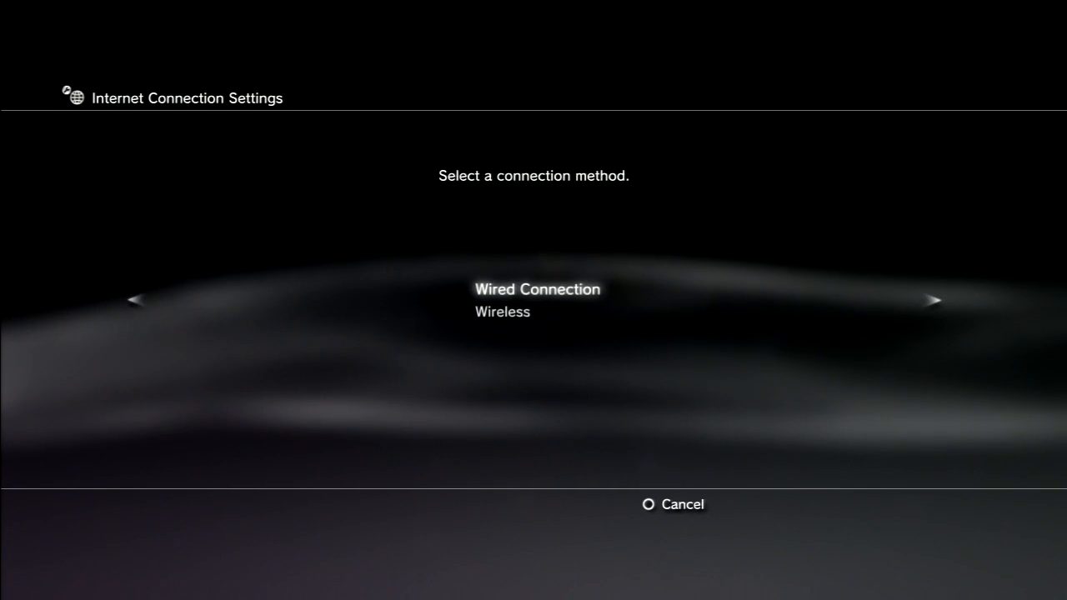
Step: Choose a wired connection with Manual Settings for the device mode, Auto-Detect speed and duplex, and Manual IP addressing
key("Return")
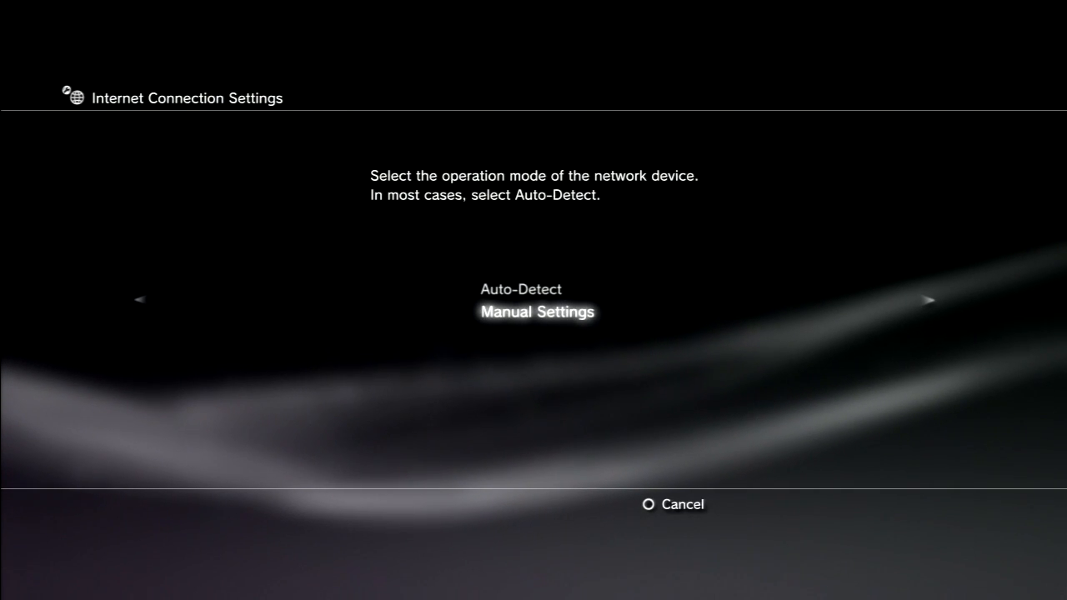
key("Return")
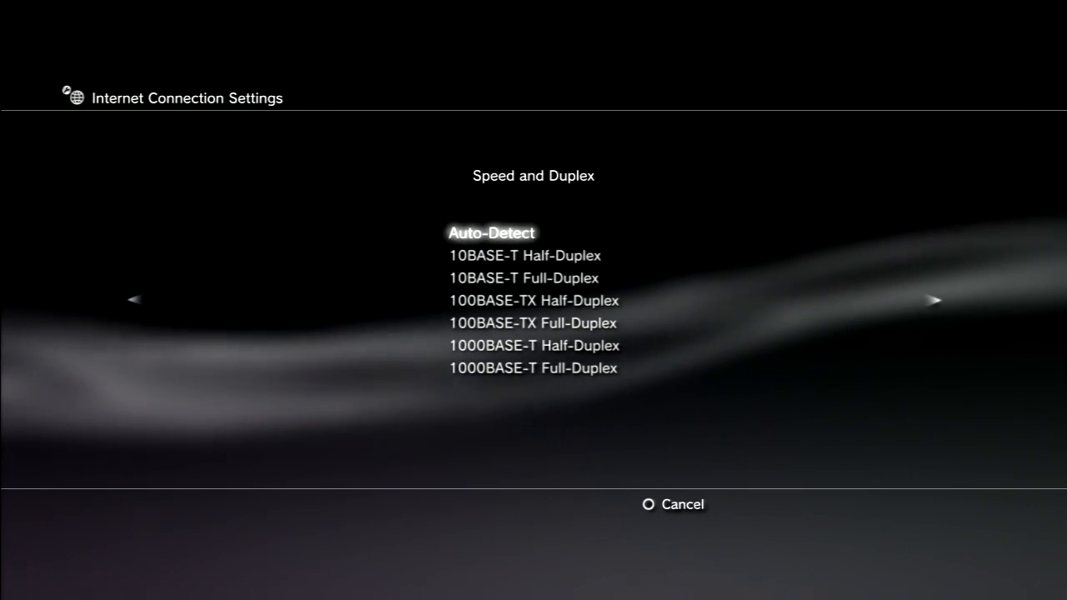
key("Return")
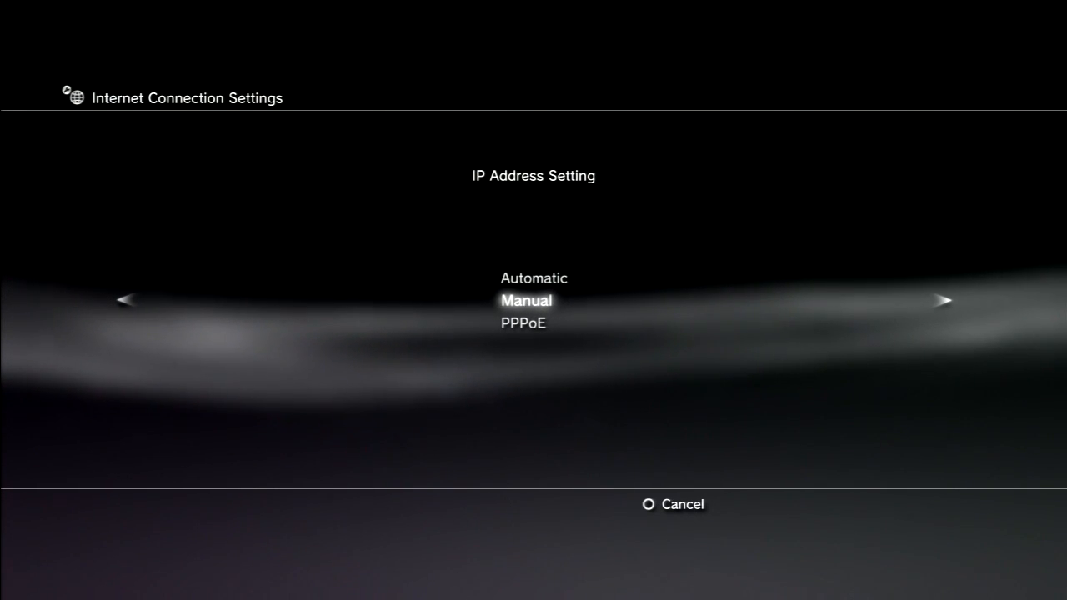
key("Return")
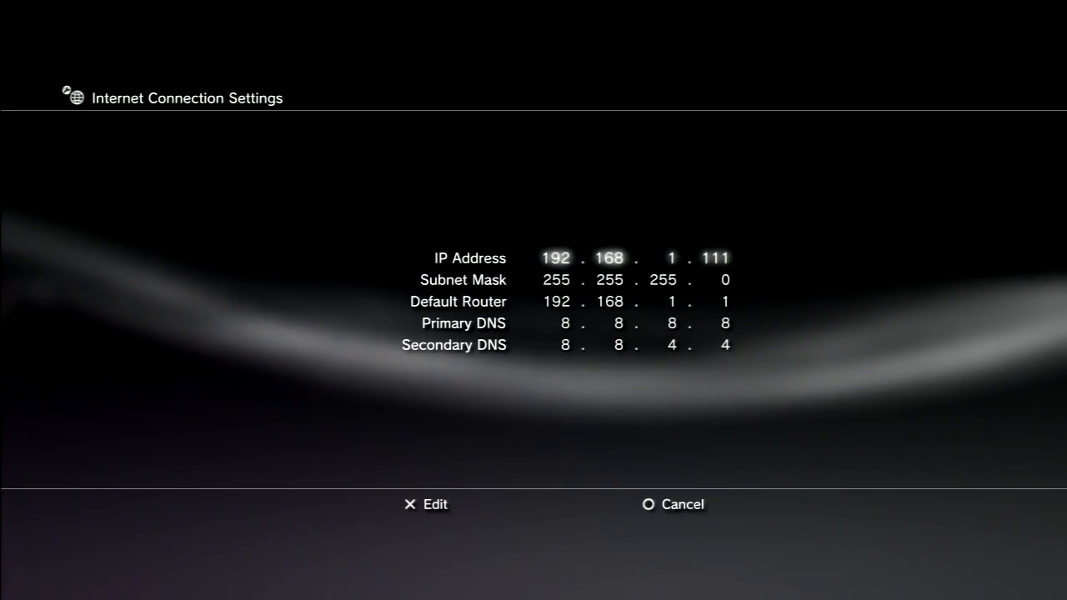
Step: Set the last part of the console's IP address to 112, making it 192.168.1.112
key("Return")
key("Right")
key("Right")
key("Right")
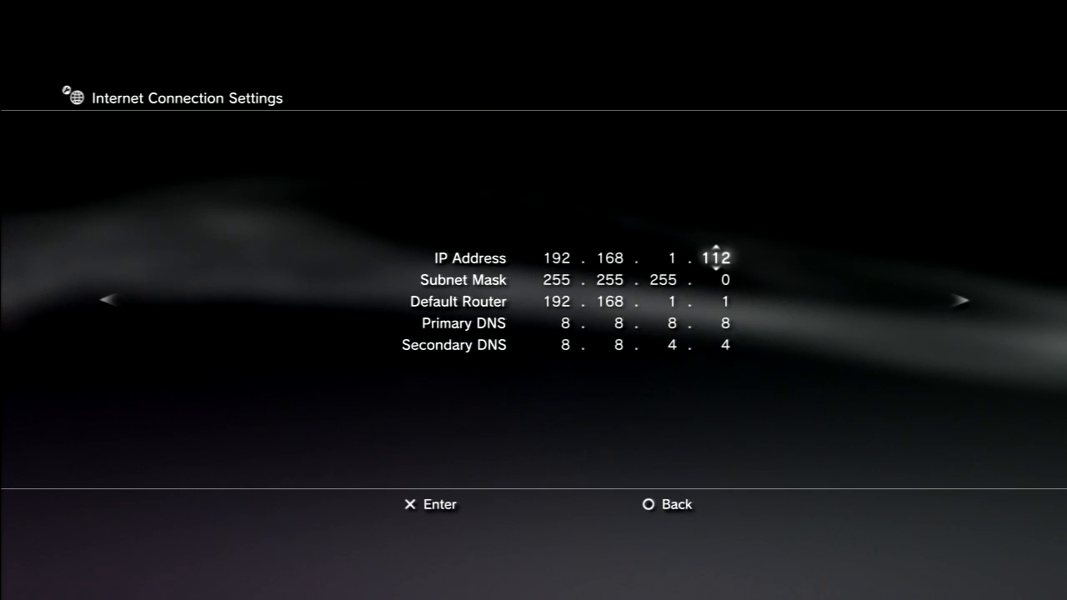
key("Return")
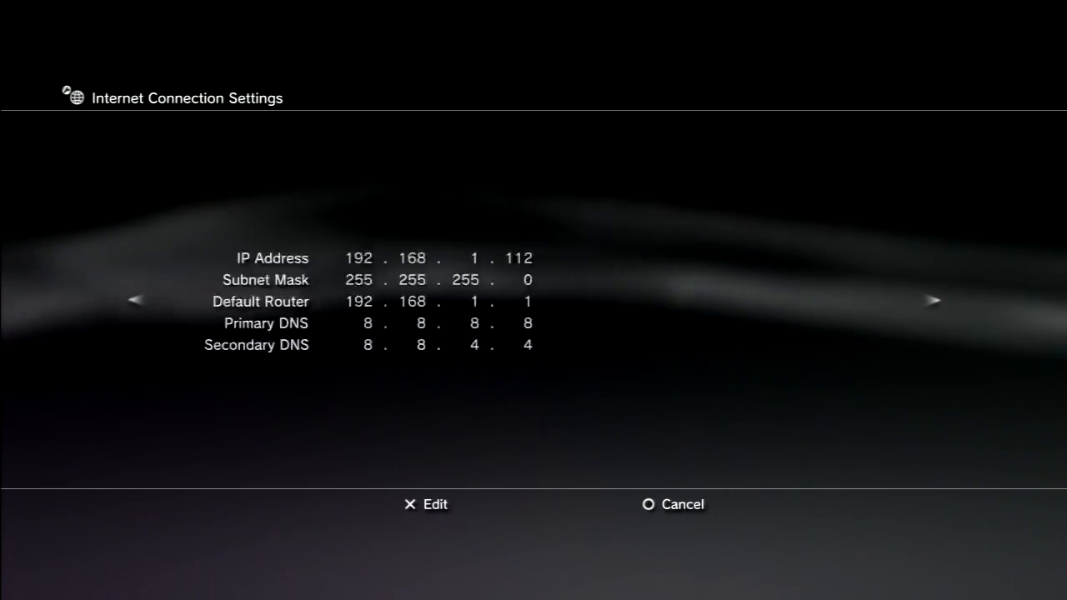
Step: Accept the address page, keep MTU on Automatic and leave UPnP set to Disable
key("Right")
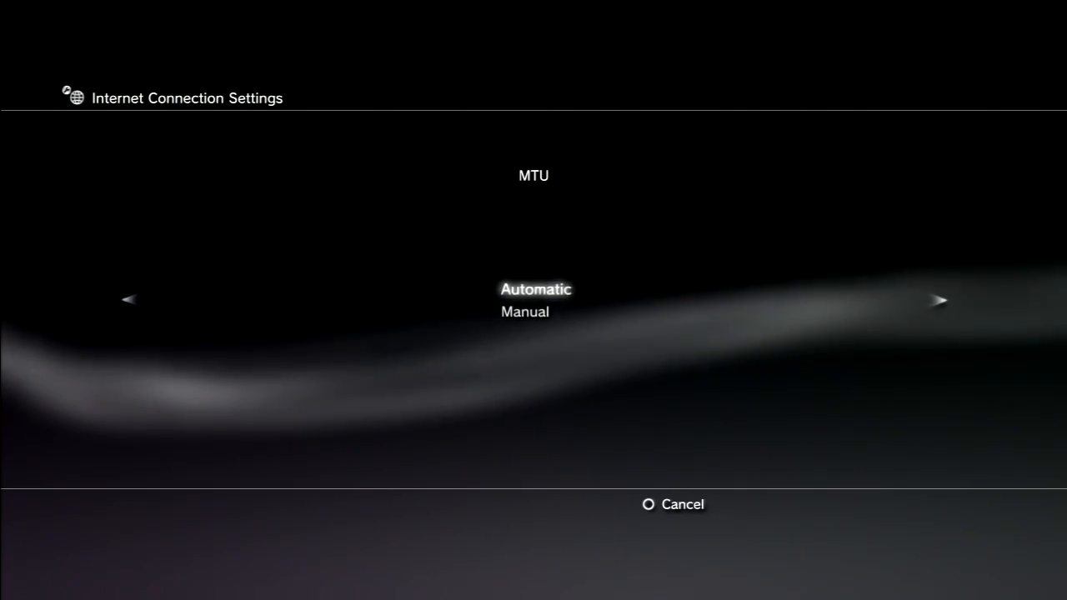
key("Return")
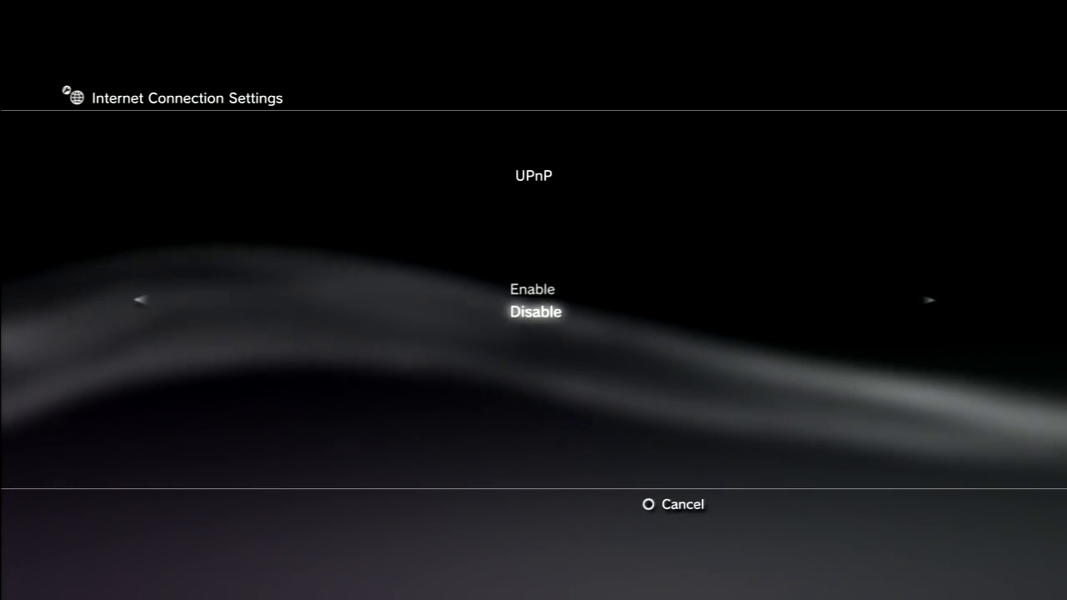
key("Right")
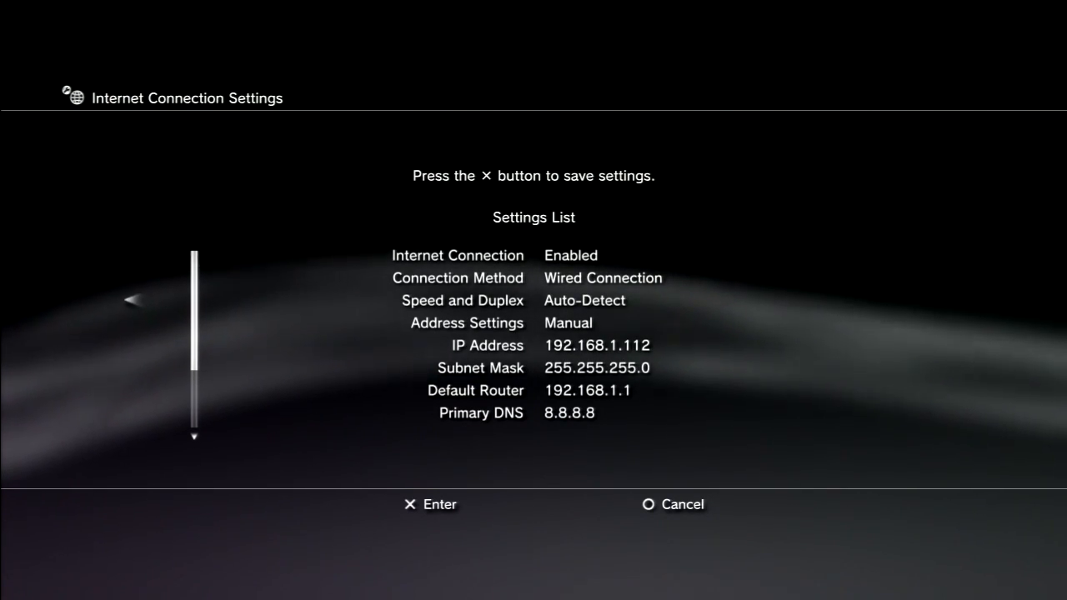
Step: Review the settings list, save the connection settings and run the connection test
key("Down")
key("Down")
key("Down")
key("Down")
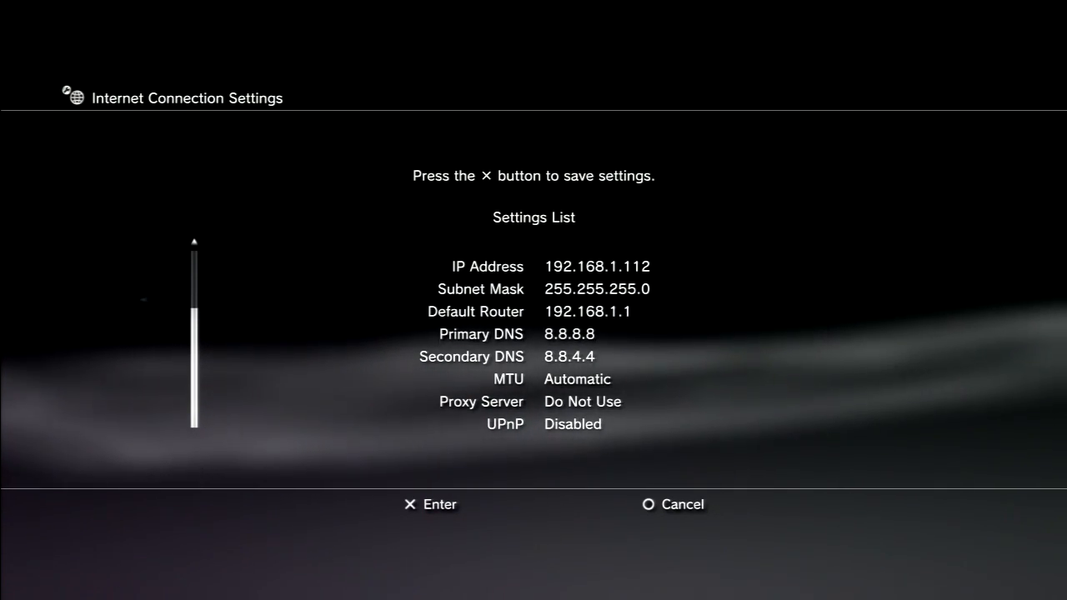
key("Return")
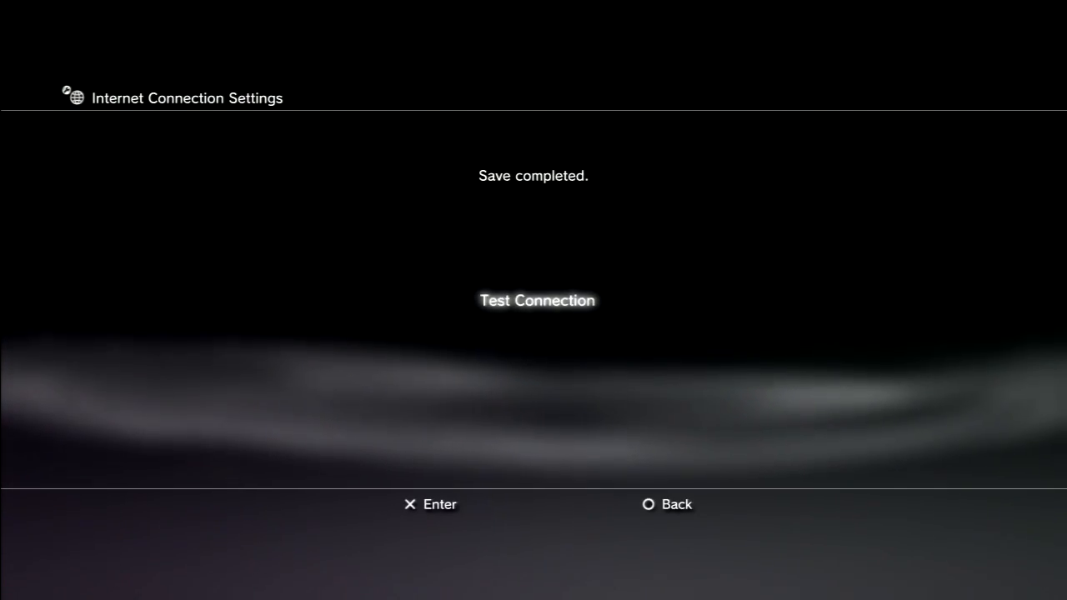
key("Return")
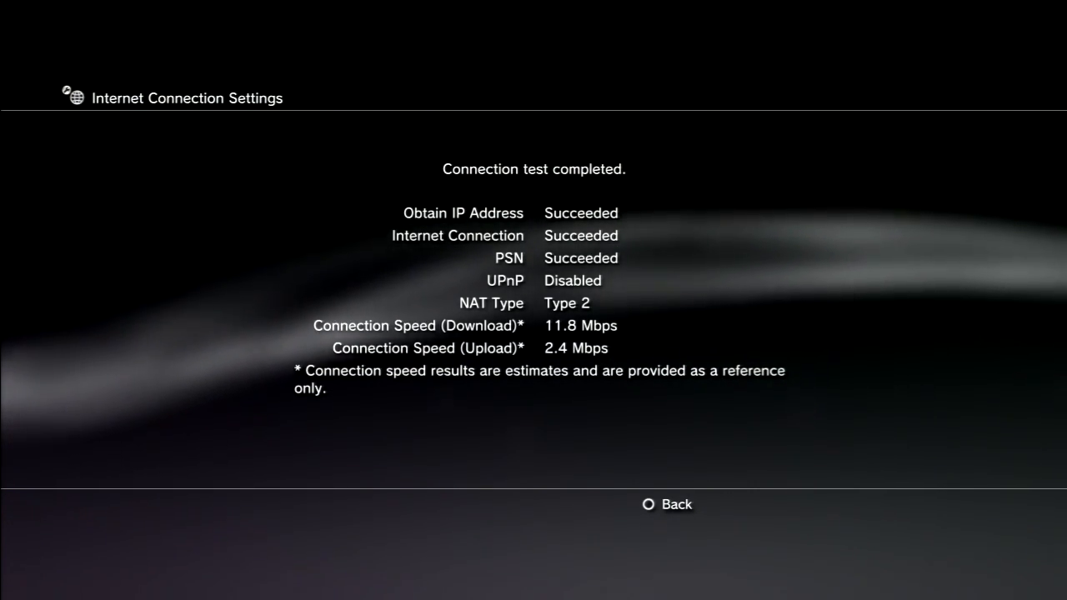
key("Escape")
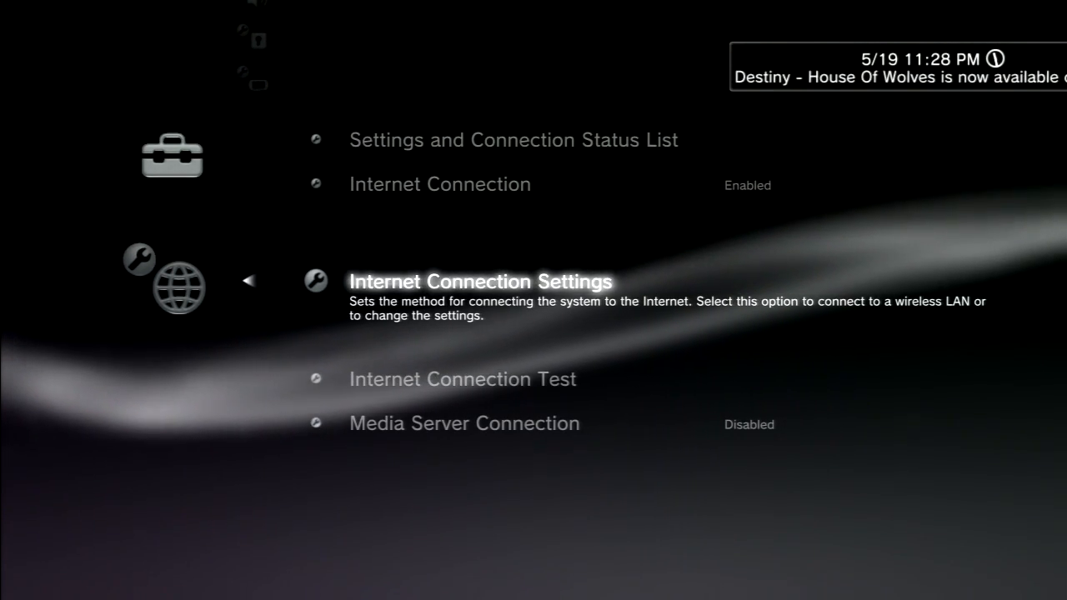
Step: Launch Call of Duty: Black Ops II from the Game category and start Play Online in multiplayer
key("Escape")
key("Right")
key("Right")
key("Right")
key("Right")
key("Right")
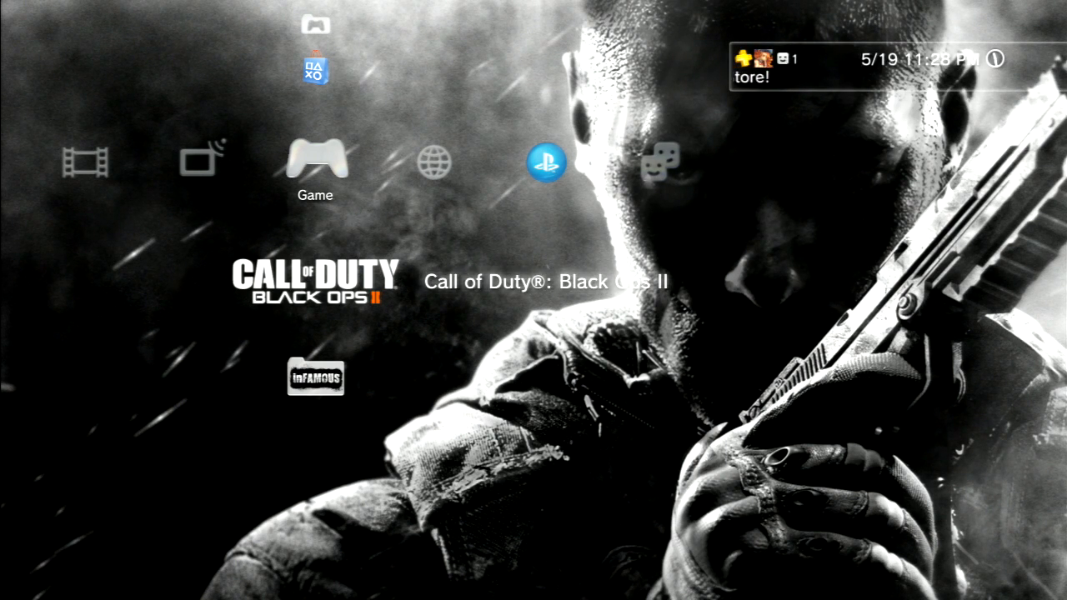
key("Return")
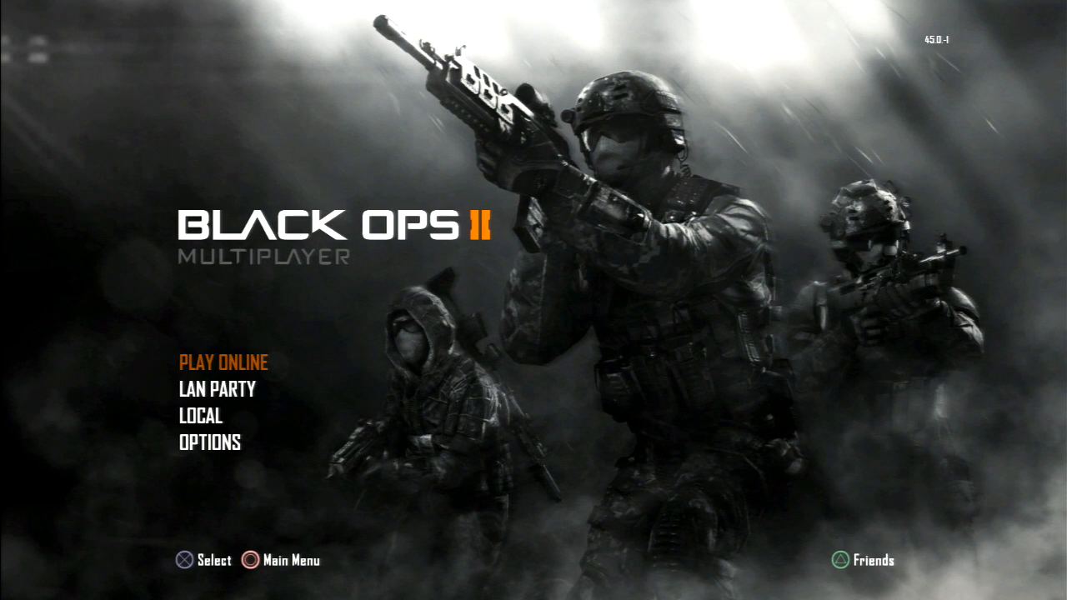
key("Return")
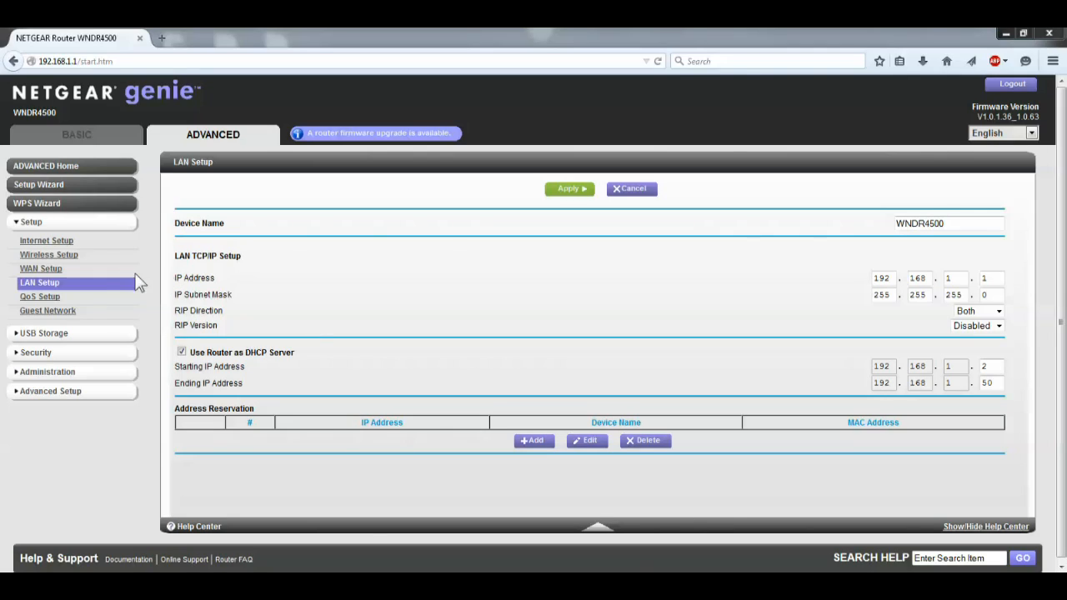
Step: In the NETGEAR genie router page, open WAN Setup and authenticate with user name admin and the router password
left_click(58, 270)
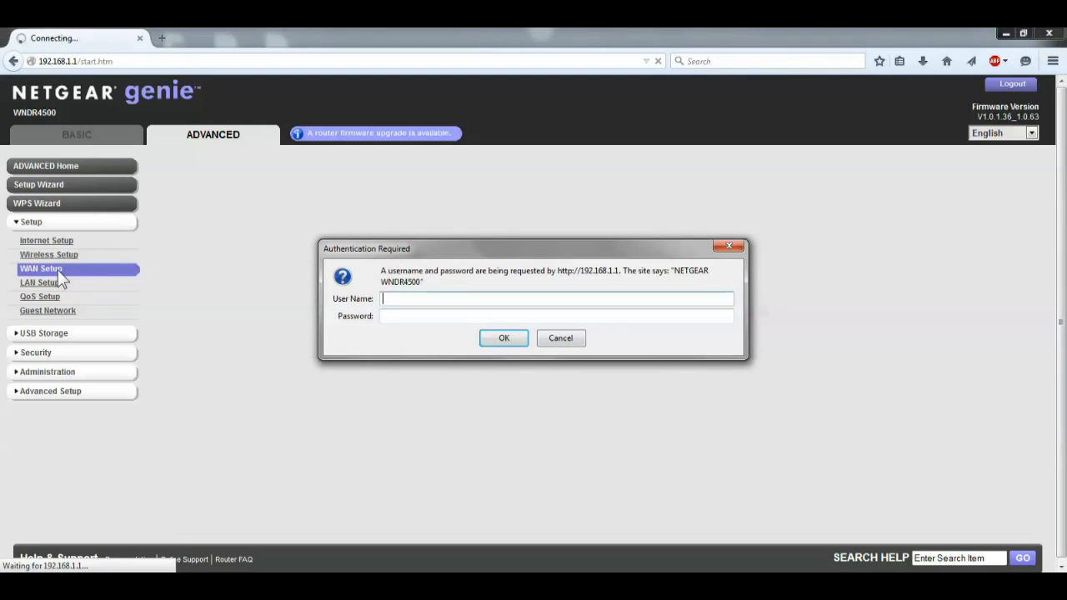
type("admin")
key("Tab")
type("***********")
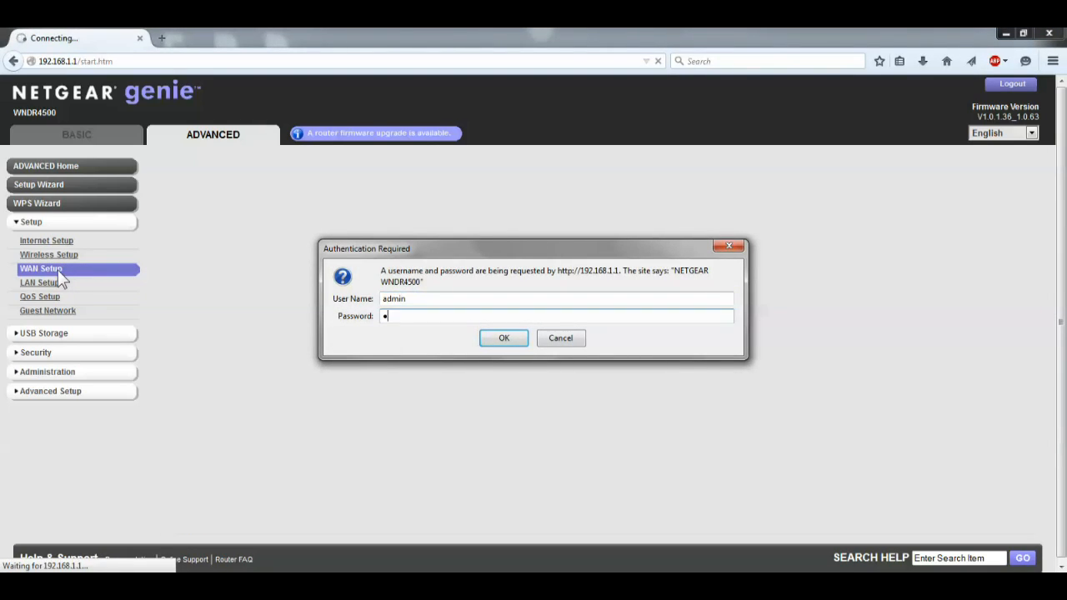
key("Return")
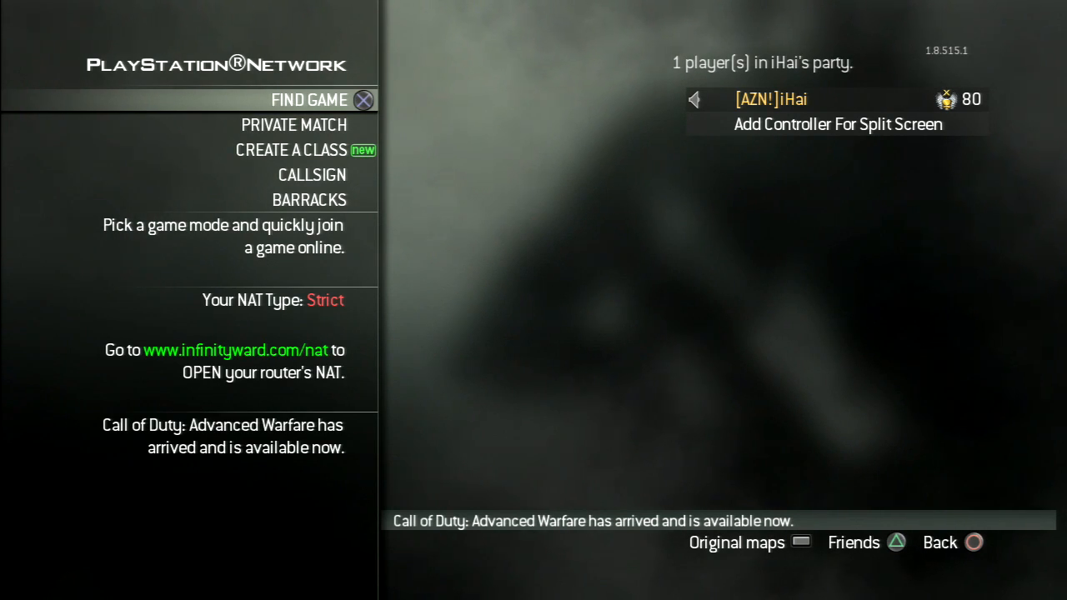
Step: On the PlayStation 3, quit the running Call of Duty game and return to the home screen
key("Home")
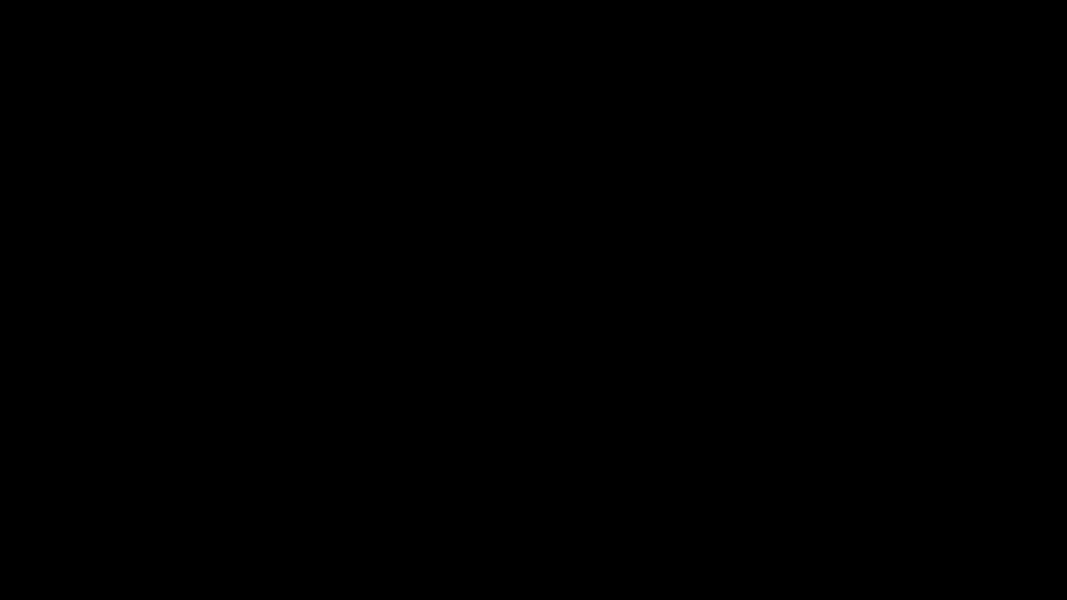
key("Return")
key("Left")
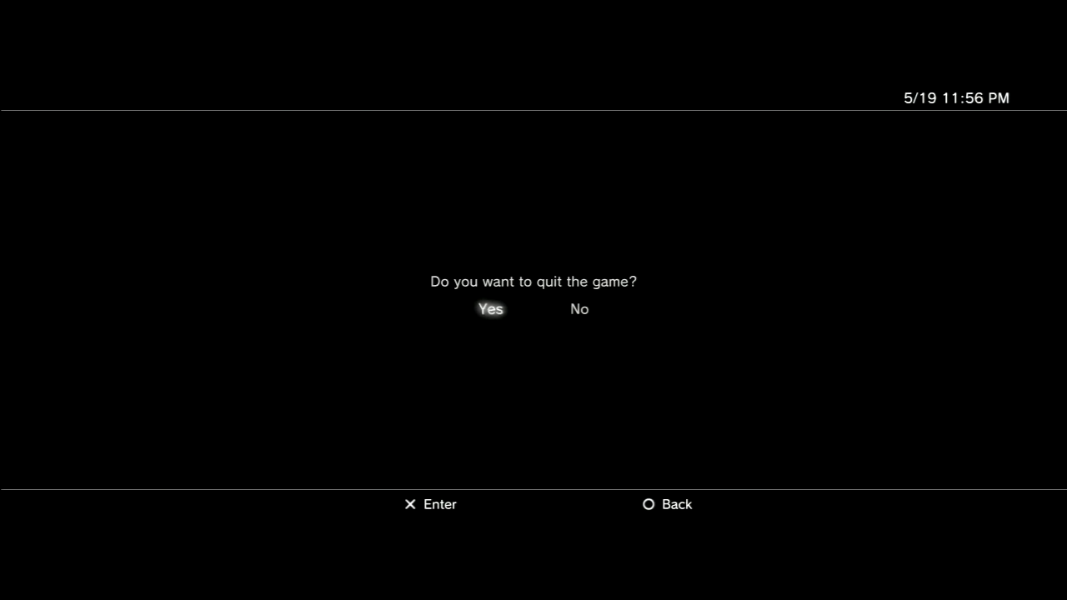
key("Return")
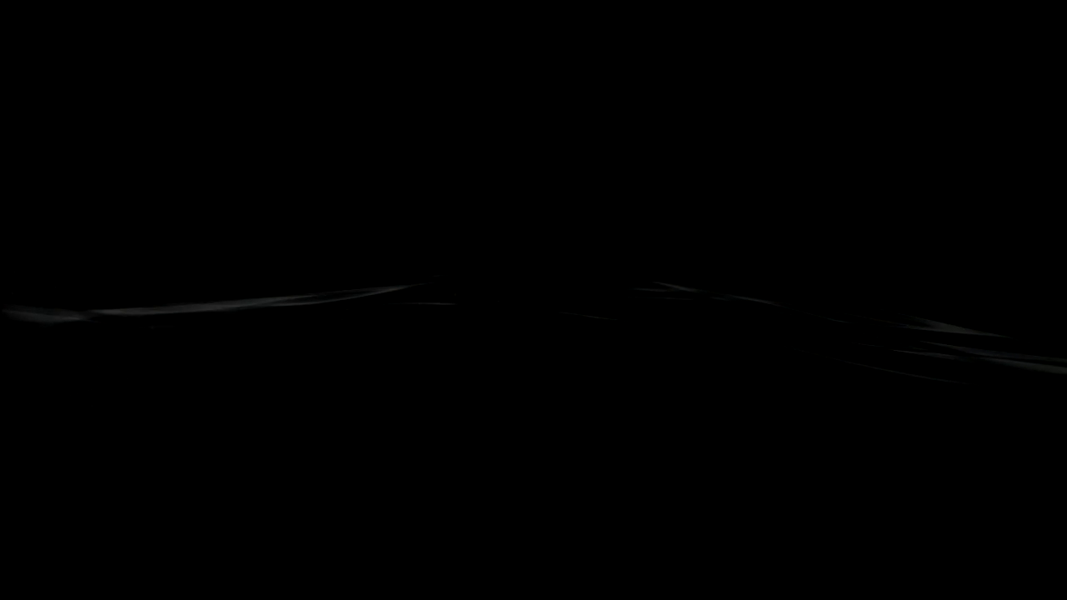
Step: Go to the console's system settings and open Network Settings
key("Left")
key("Left")
key("Left")
key("Left")
key("Left")
key("Down")
key("Return")
Step: Start Internet Connection Settings and confirm the prompt to continue into the setup
key("Down")
key("Down")
key("Down")
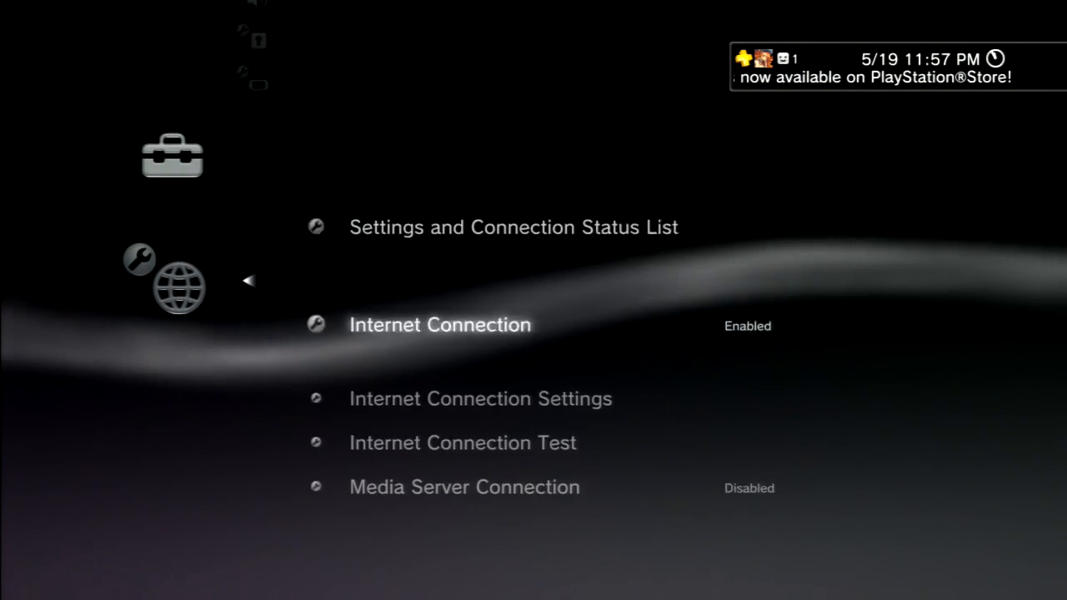
key("Up")
key("Return")
key("Return")
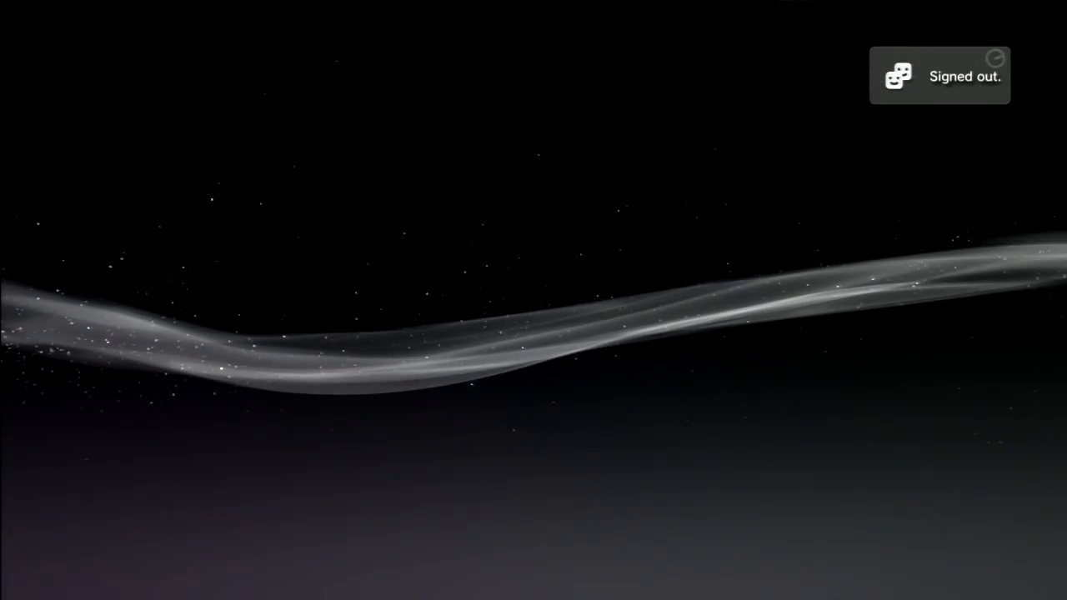
Step: Choose the Custom method, set the network device's operation mode to Manual Settings and accept the speed and duplex option
key("Down")
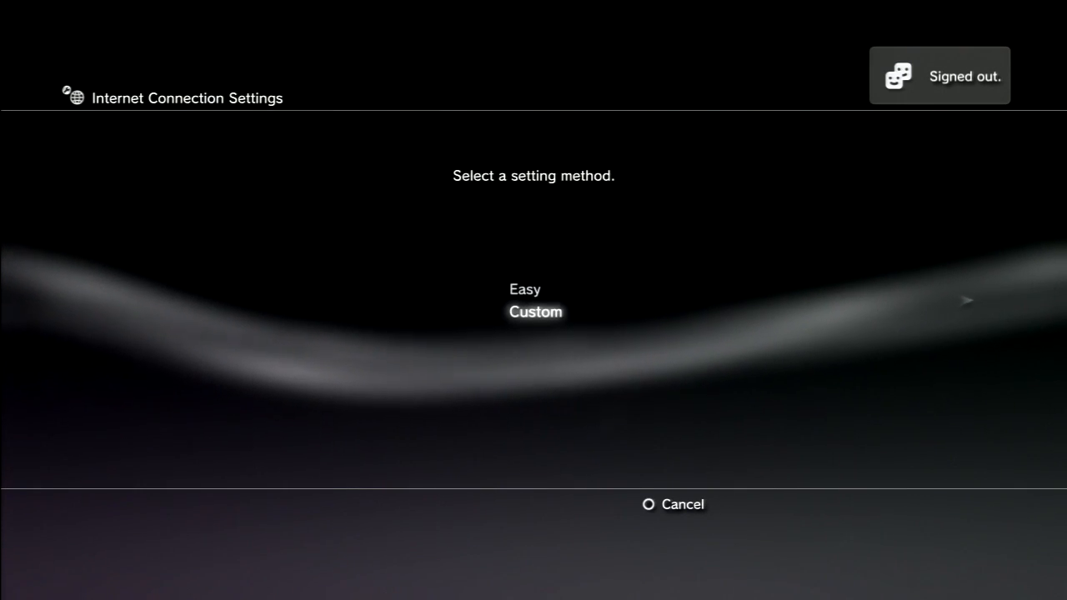
key("Return")
key("Return")
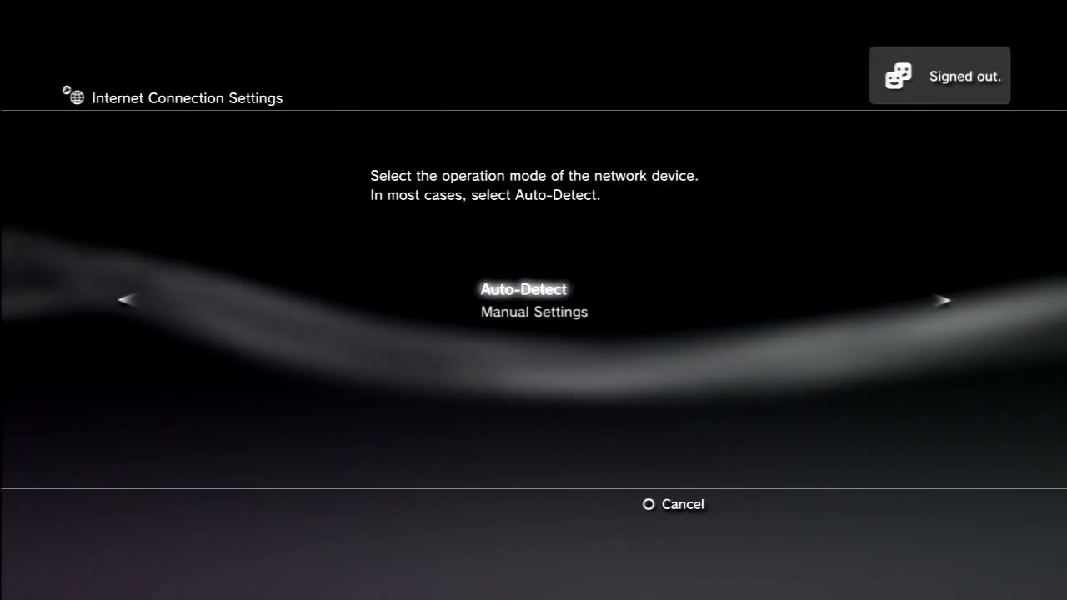
key("Down")
key("Return")
Step: Choose manual IP address setting and set the PlayStation 3's IP address to 192.168.1.112
key("Return")
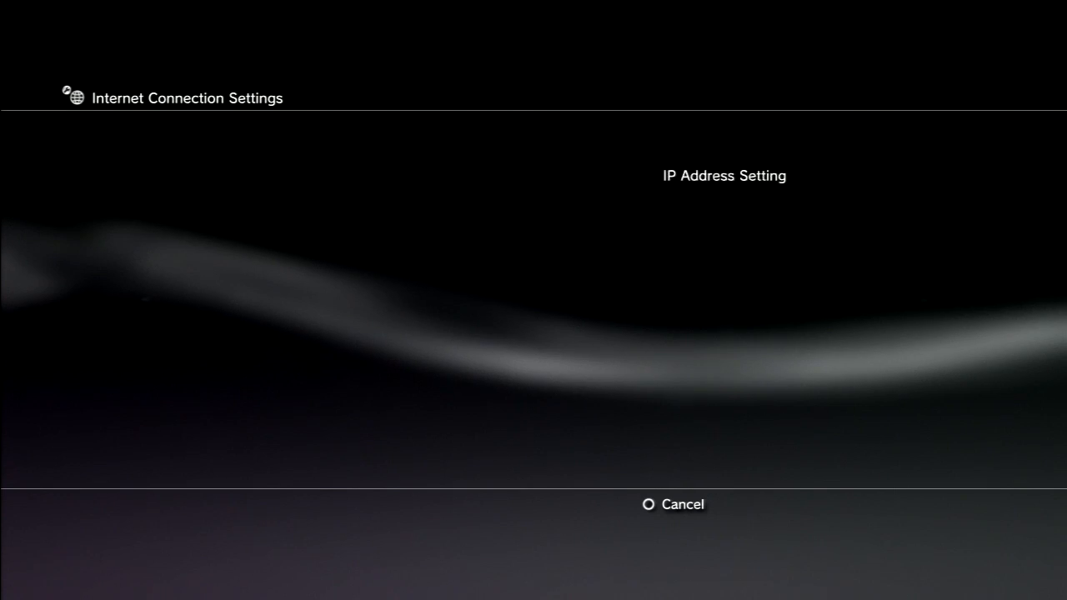
key("Return")
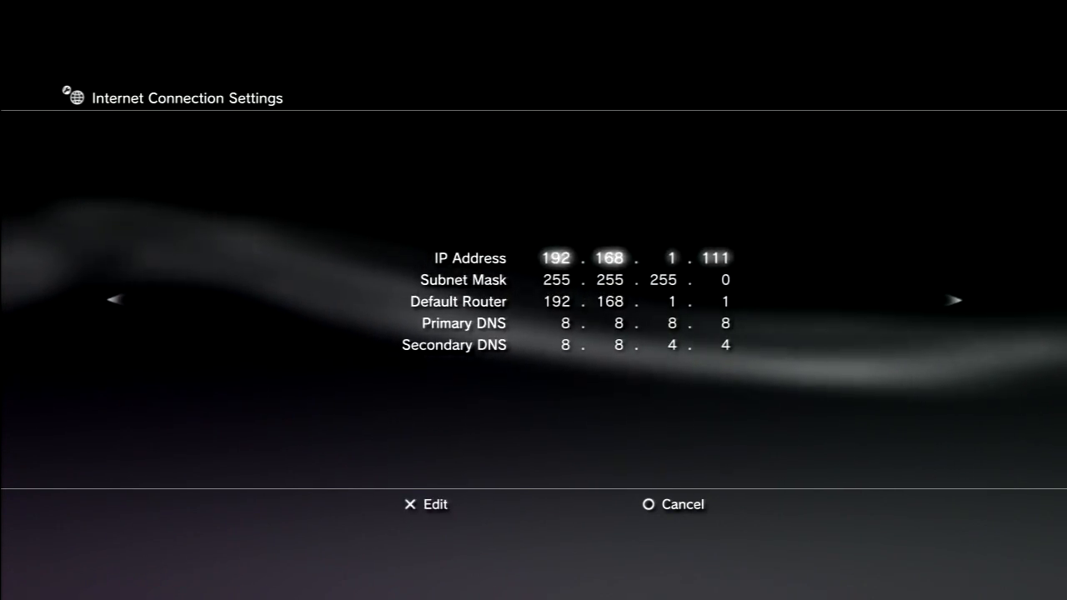
key("Return")
key("Right")
key("Right")
key("Right")
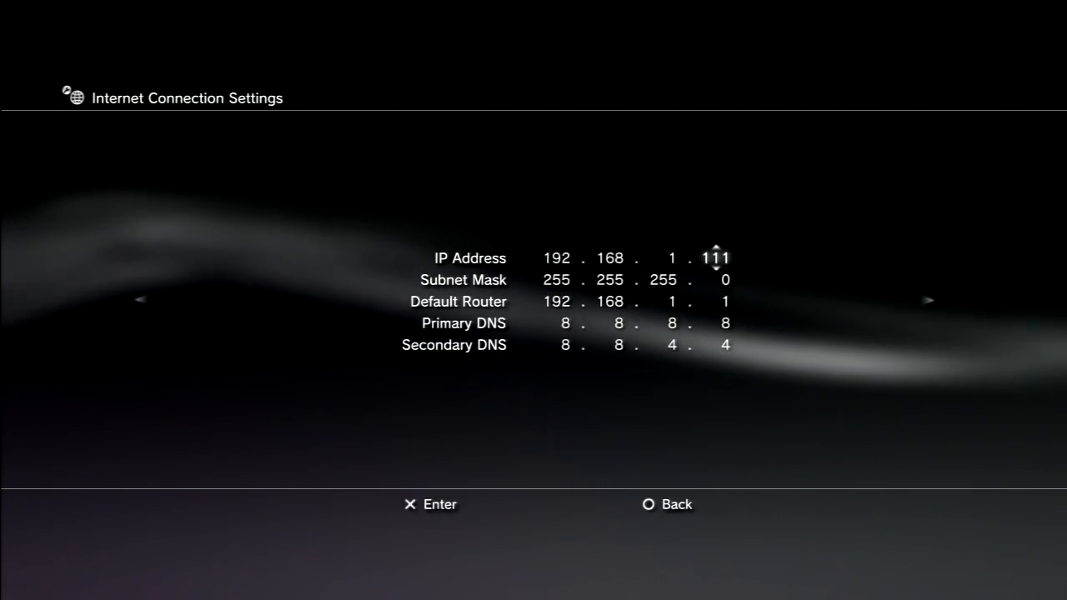
key("Up")
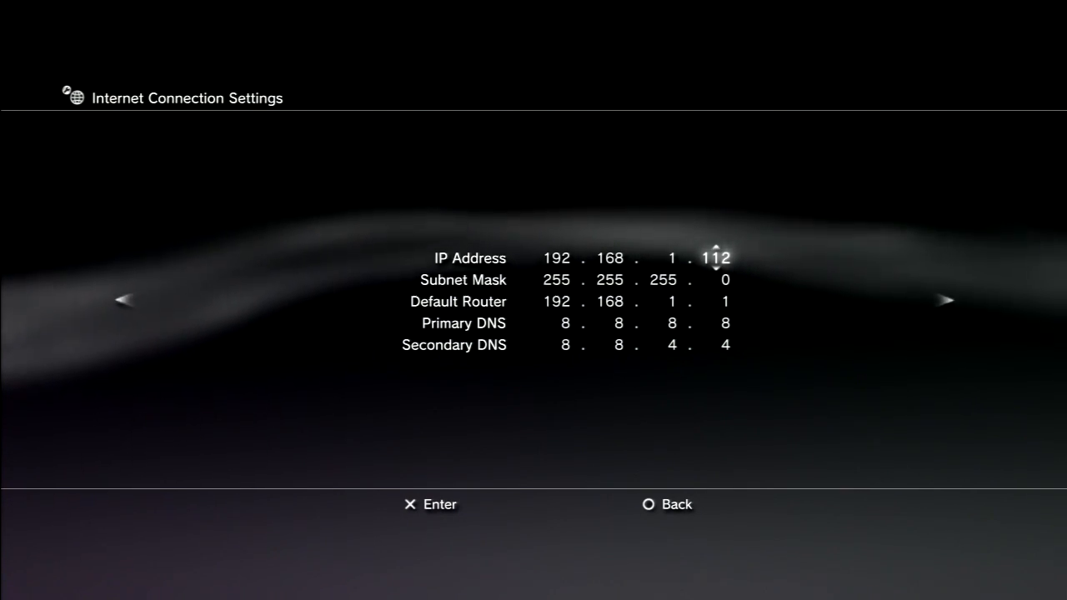
key("Return")
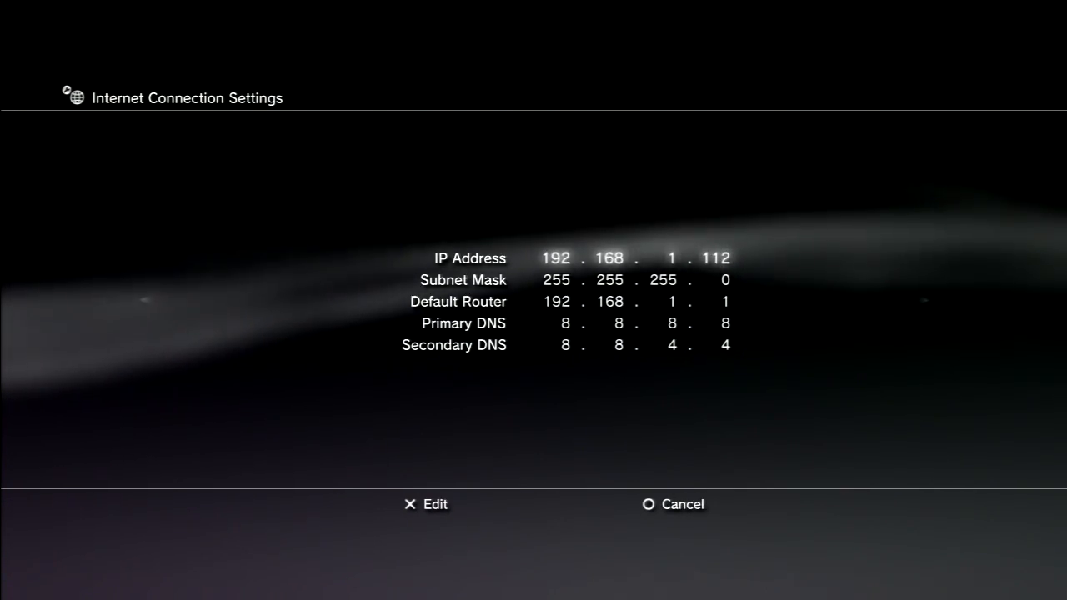
Step: Accept the remaining options with UPnP disabled, save the Internet connection settings and run the connection test
key("Right")
key("Right")
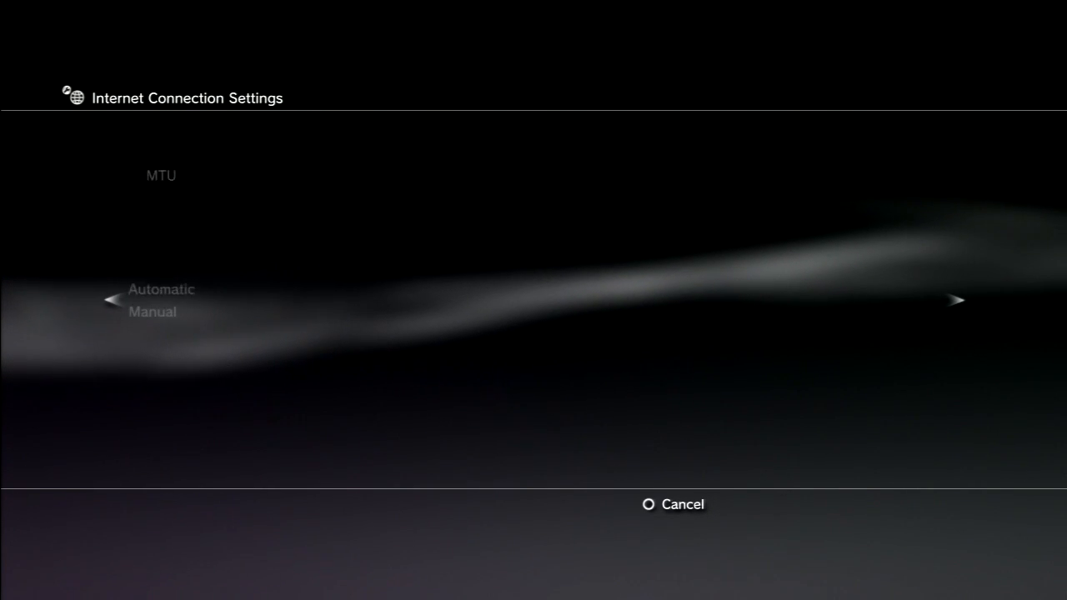
key("Right")
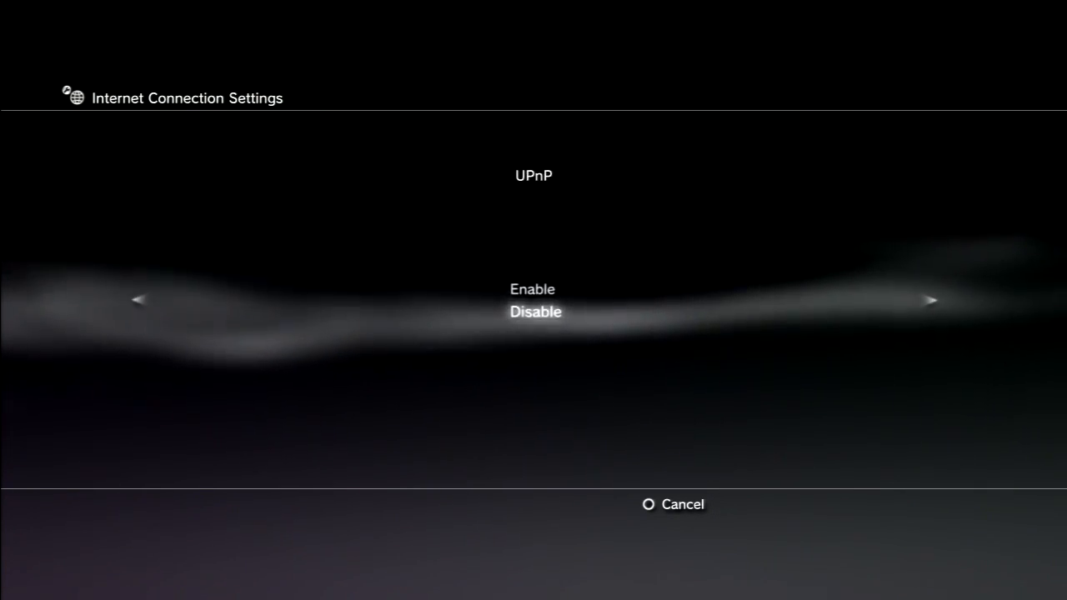
key("Right")
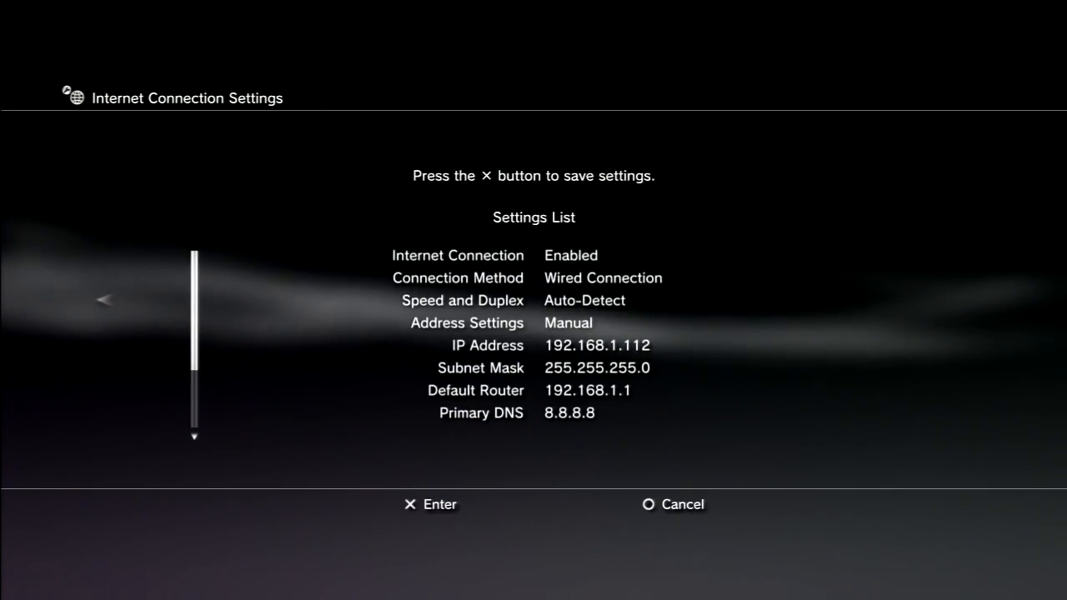
key("Return")
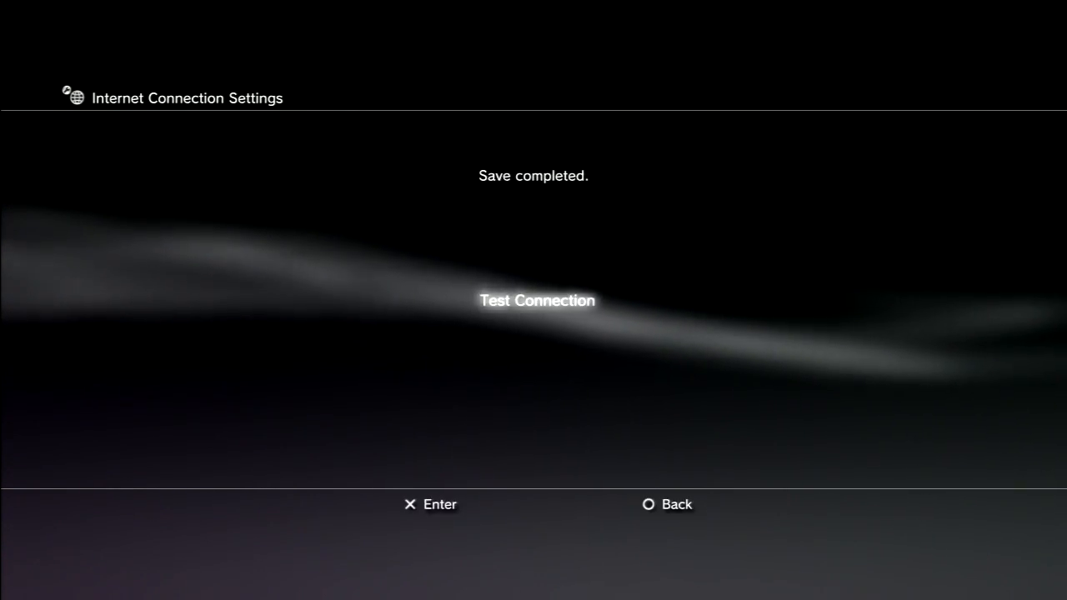
key("Return")
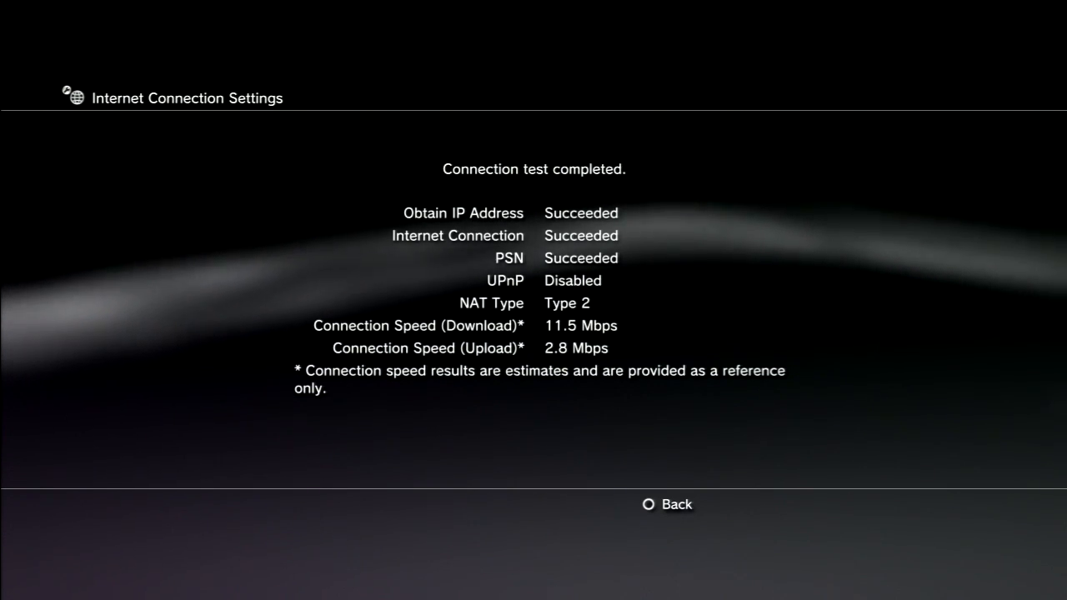
key("Escape")
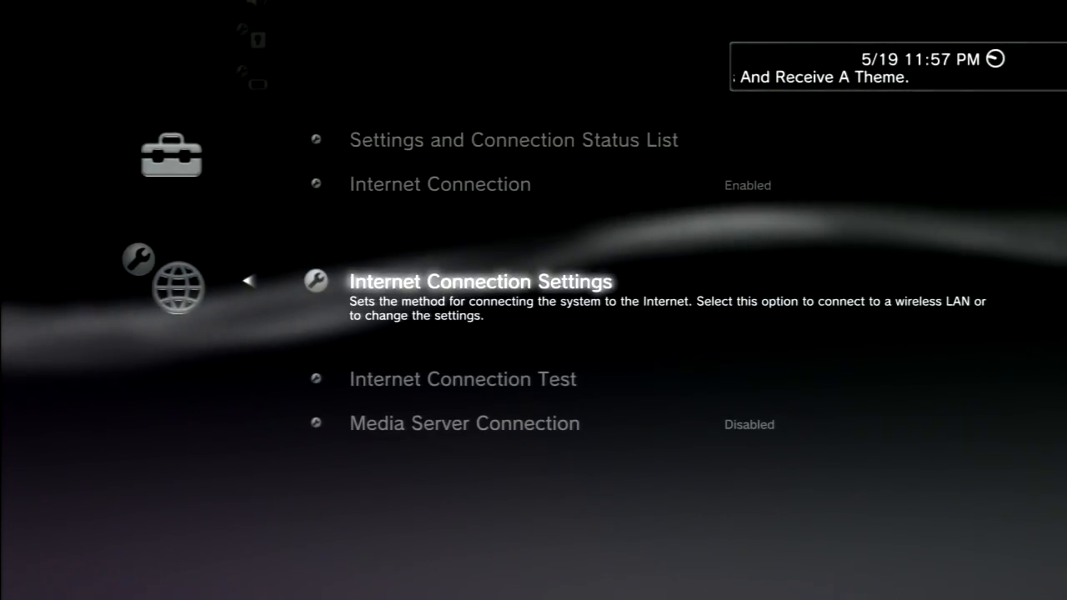
Step: Leave Network Settings, launch Call of Duty: Modern Warfare 3 and enter Play Online in its multiplayer mode
key("Escape")
key("Right")
key("Right")
key("Right")
key("Right")
key("Right")
key("Right")
key("Right")
key("Left")
key("Left")
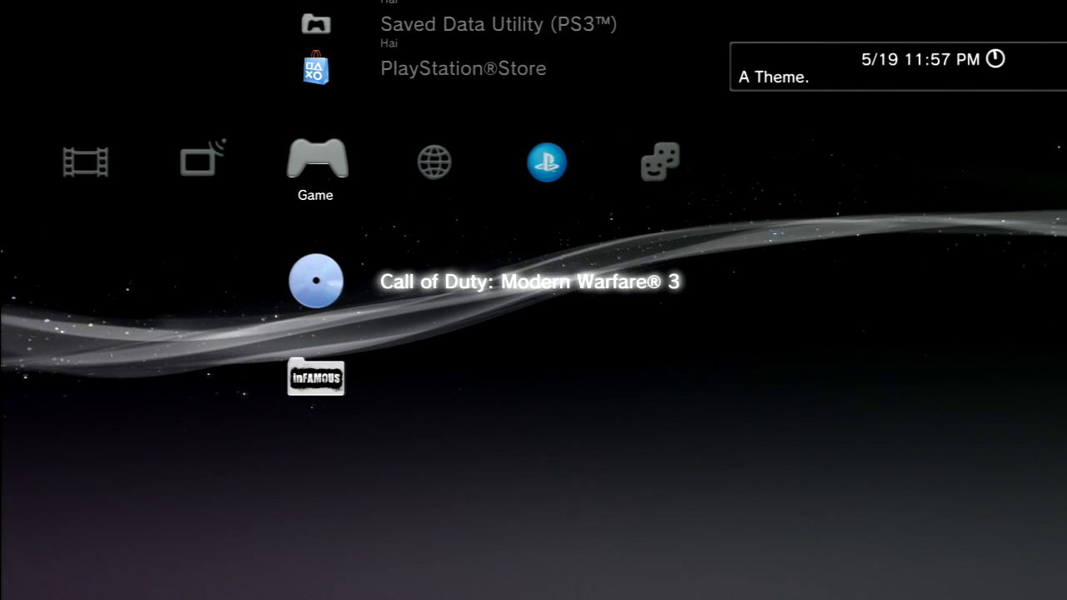
key("Return")
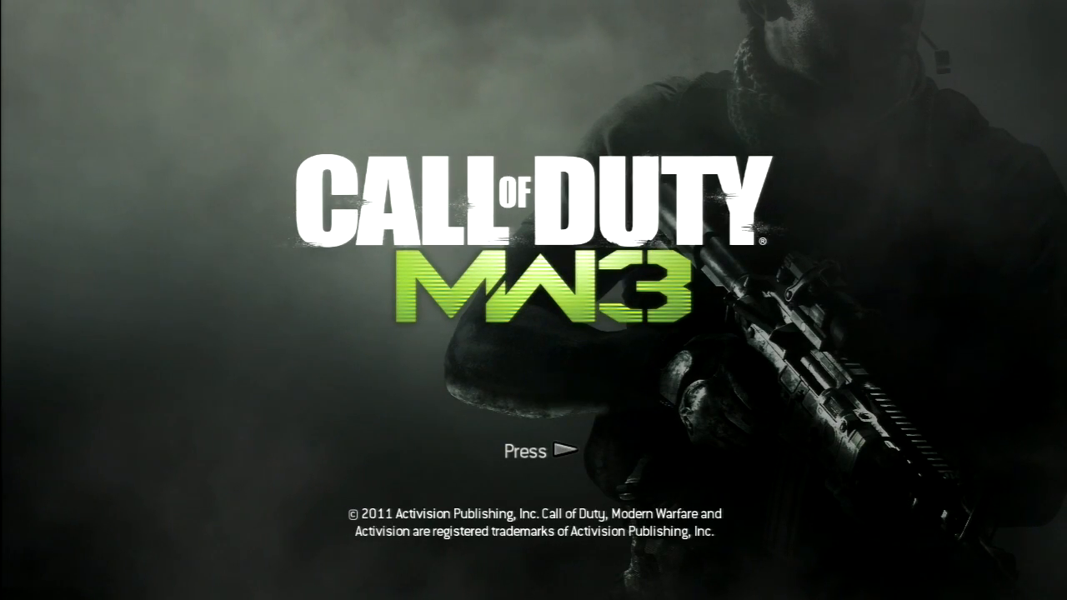
key("Return")
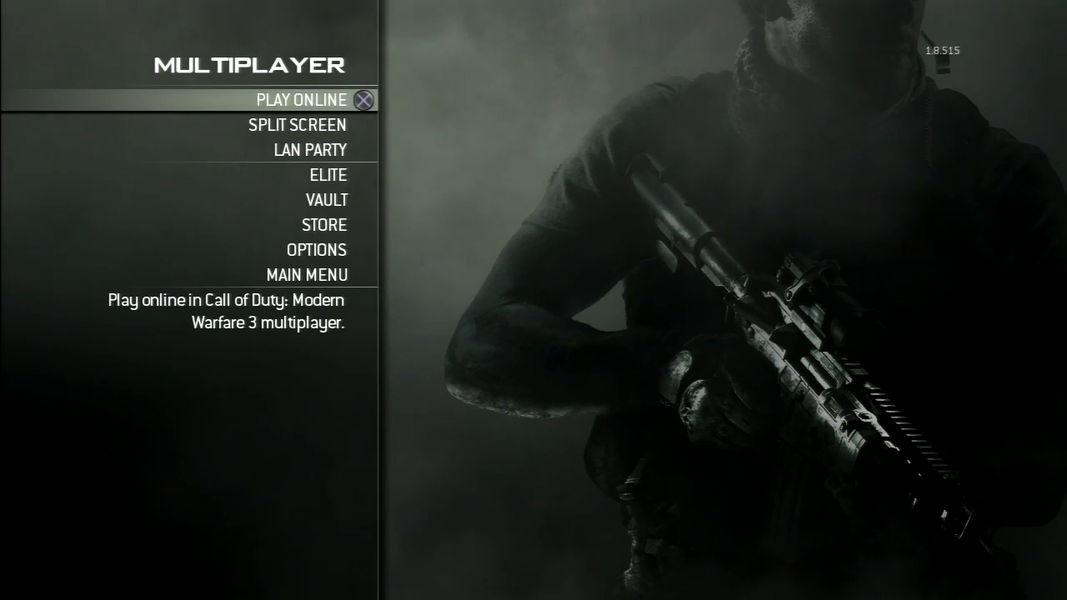
key("Return")
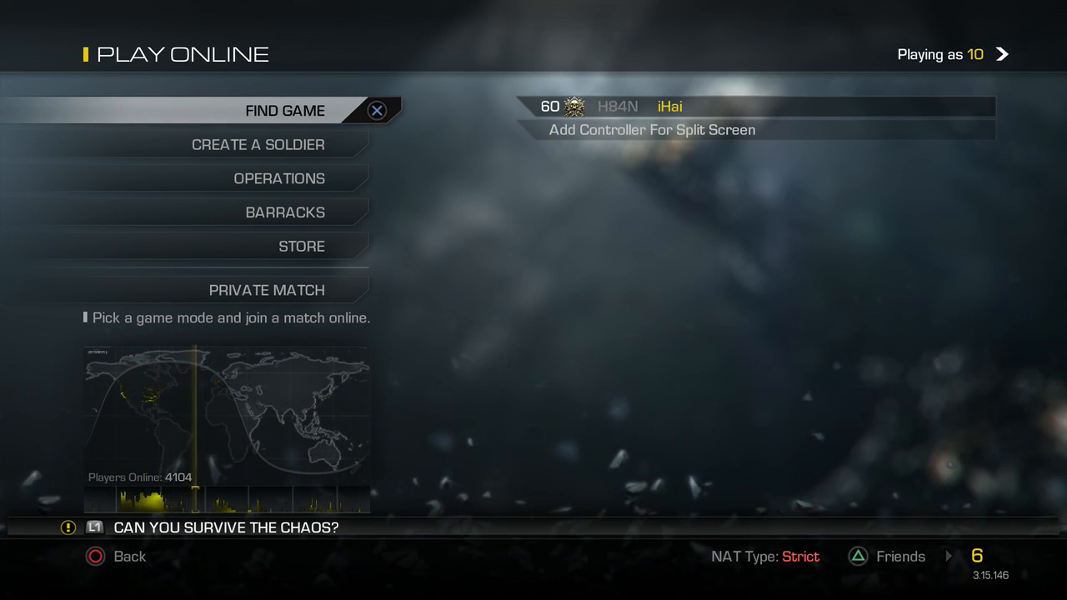
Step: On the PlayStation 4, close the running Call of Duty: Ghosts and return to the home screen
key("super")
key("Return")
key("Return")
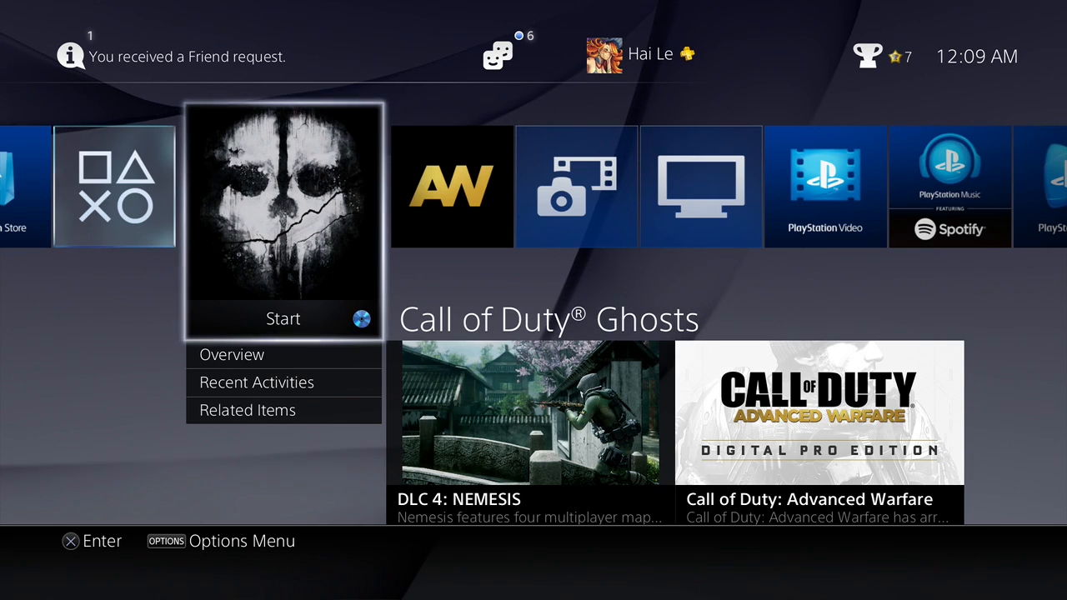
Step: Open the Network section in the PlayStation 4's system settings
key("Up")
key("Left")
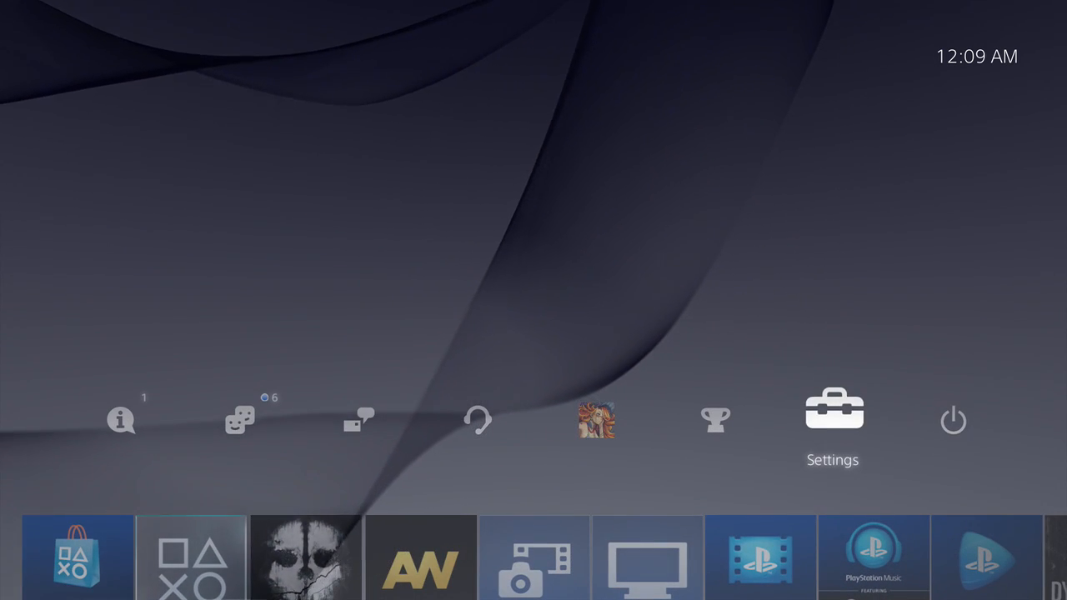
key("Return")
key("Down")
key("Down")
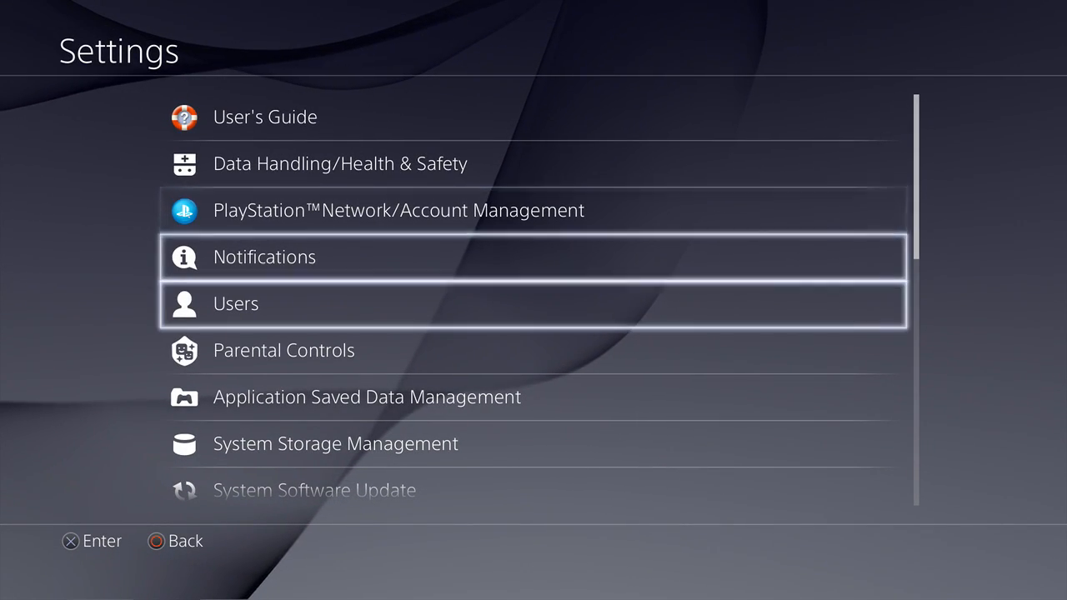
key("Down")
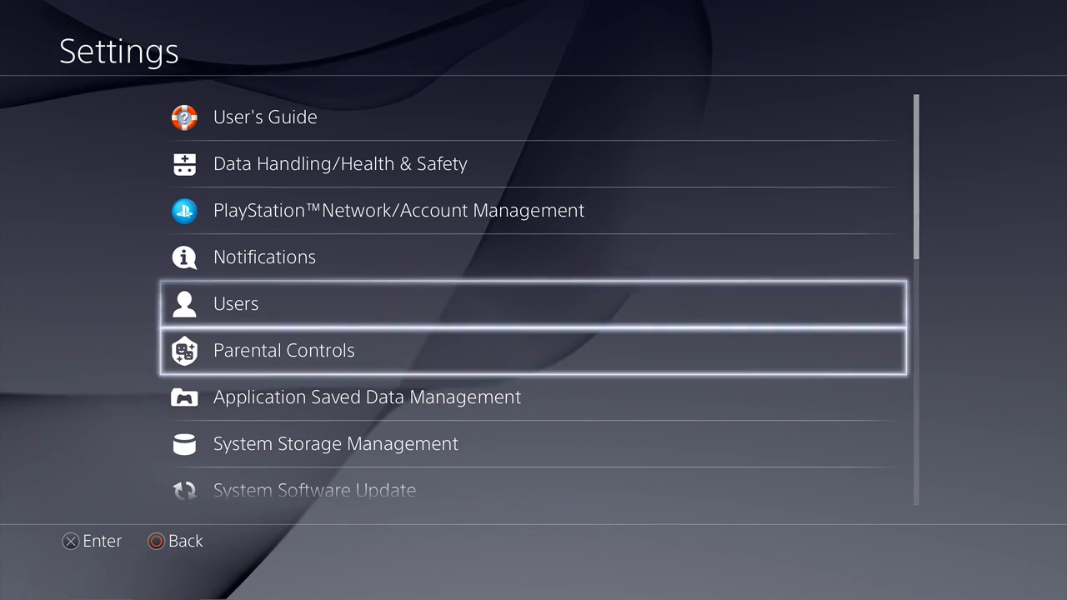
key("Down")
key("Down")
key("Down")
key("Down")
key("Return")
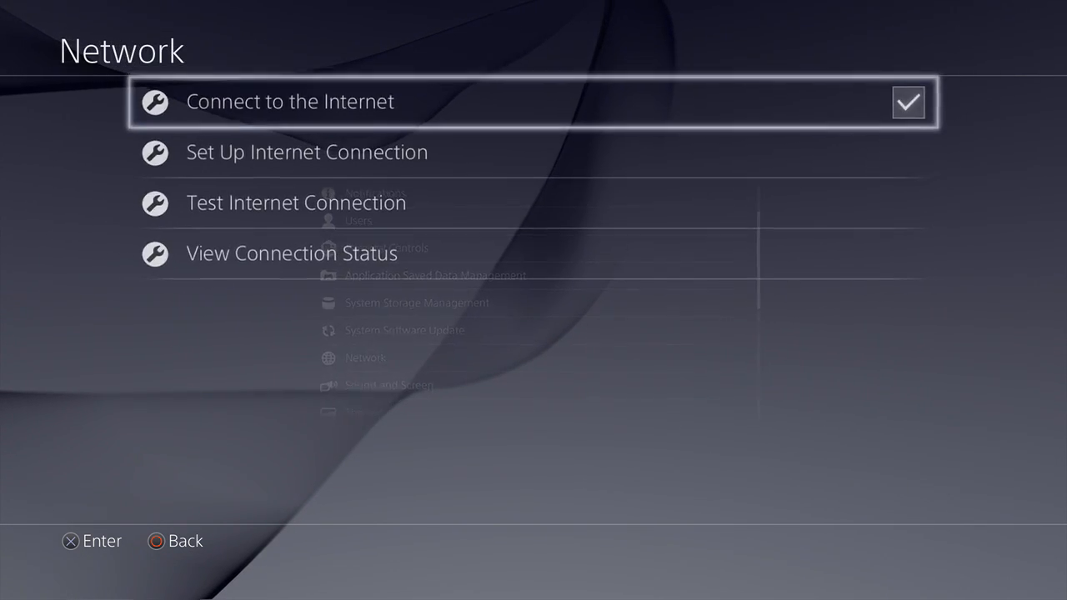
Step: Set up the Internet connection using a LAN cable with the Custom method and Manual IP address settings
key("Down")
key("Return")
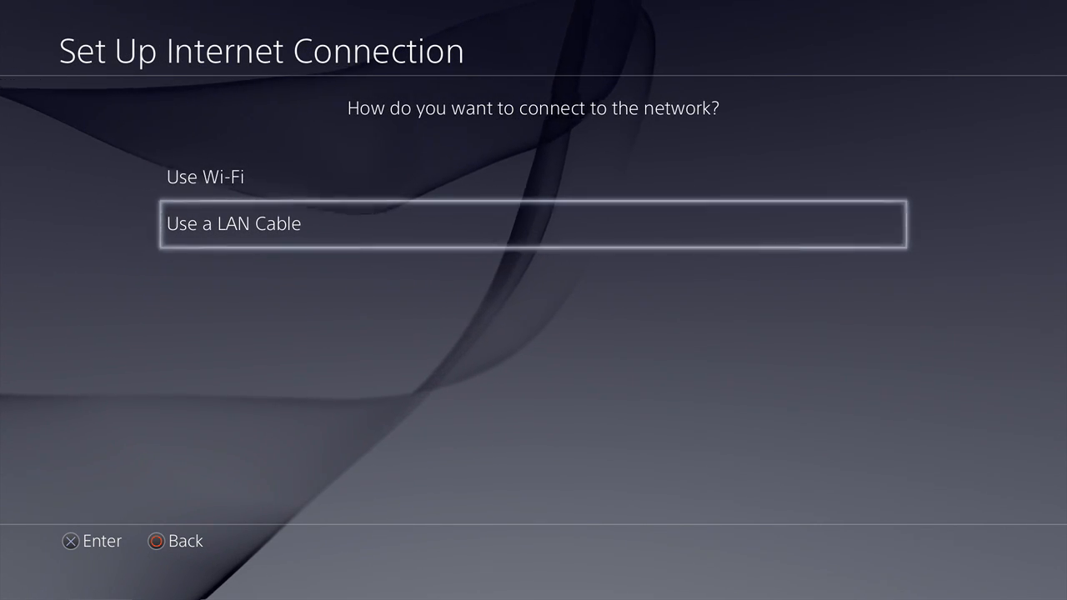
key("Return")
key("Down")
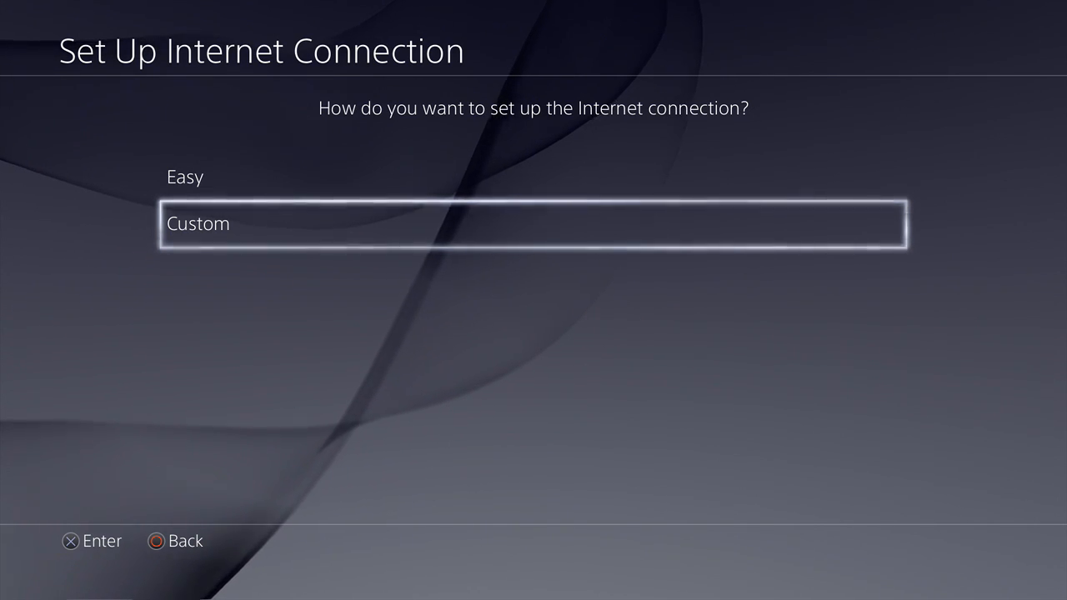
key("Return")
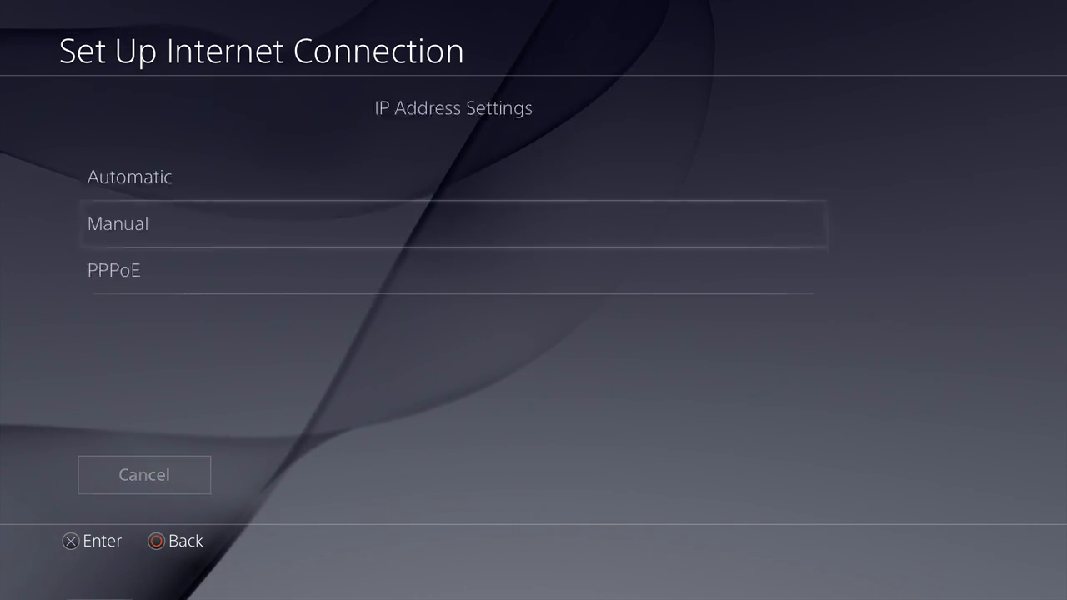
key("Return")
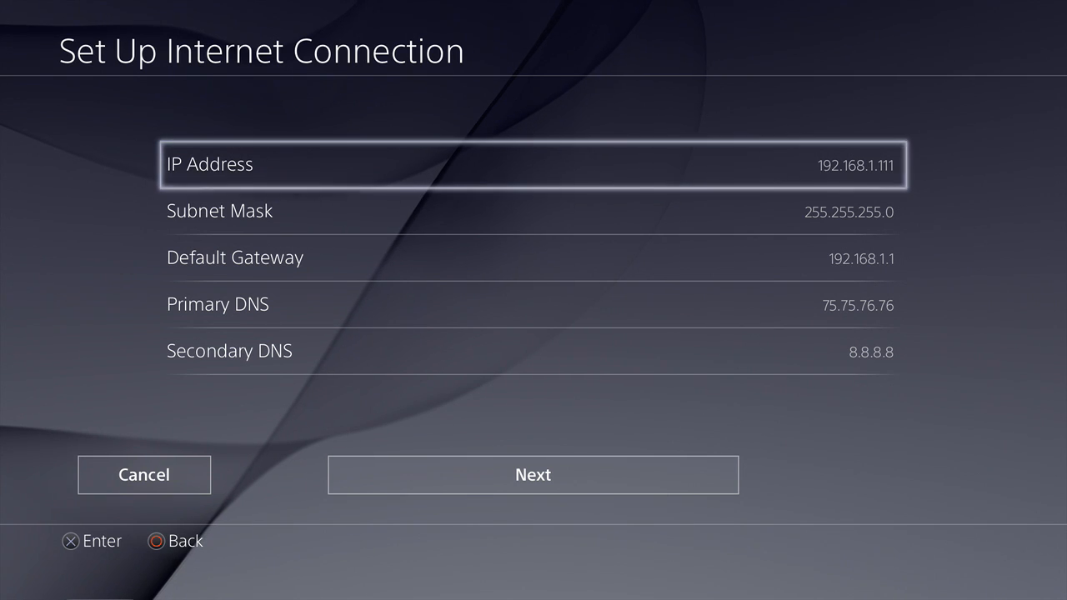
Step: Set the PlayStation 4's IP address to 192.168.1.112
key("Return")
key("Up")
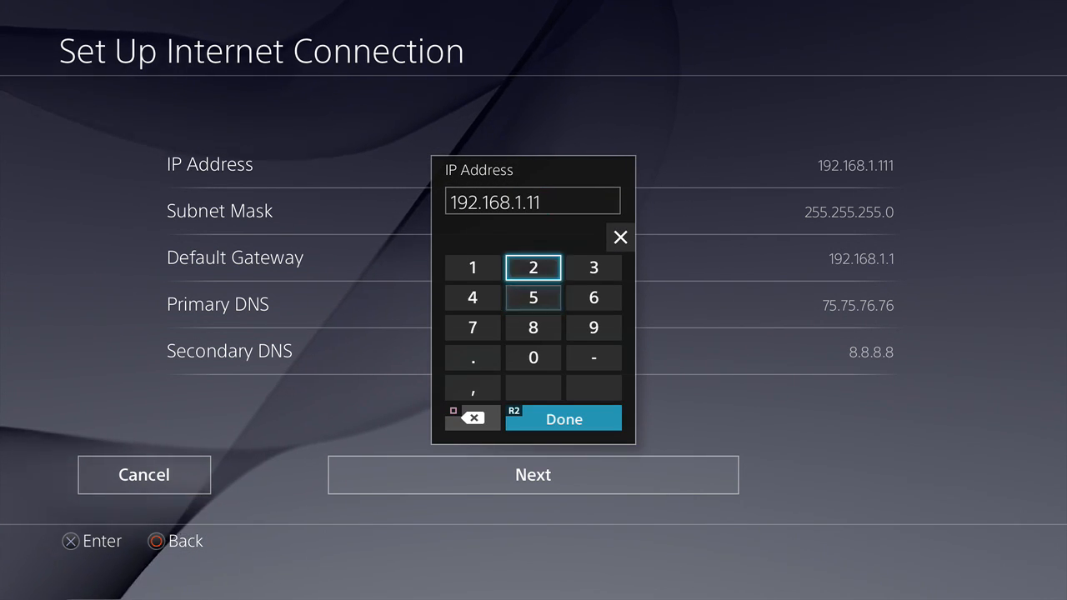
key("Return")
key("Return")
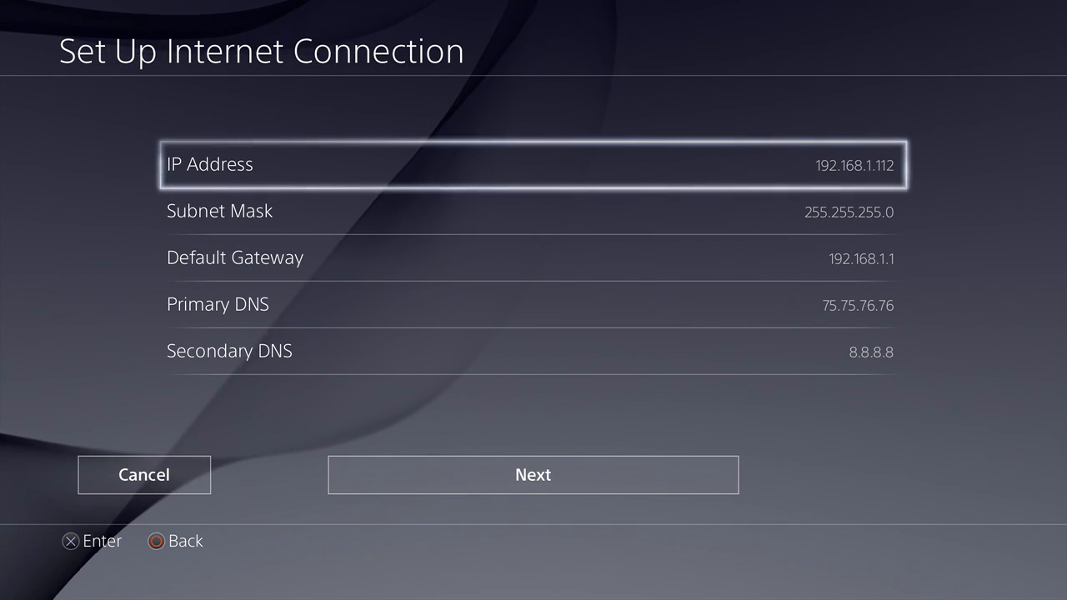
Step: Examine the subnet mask, default gateway and the primary and secondary DNS entries of the manual setup
key("Down")
key("Down")
key("Up")
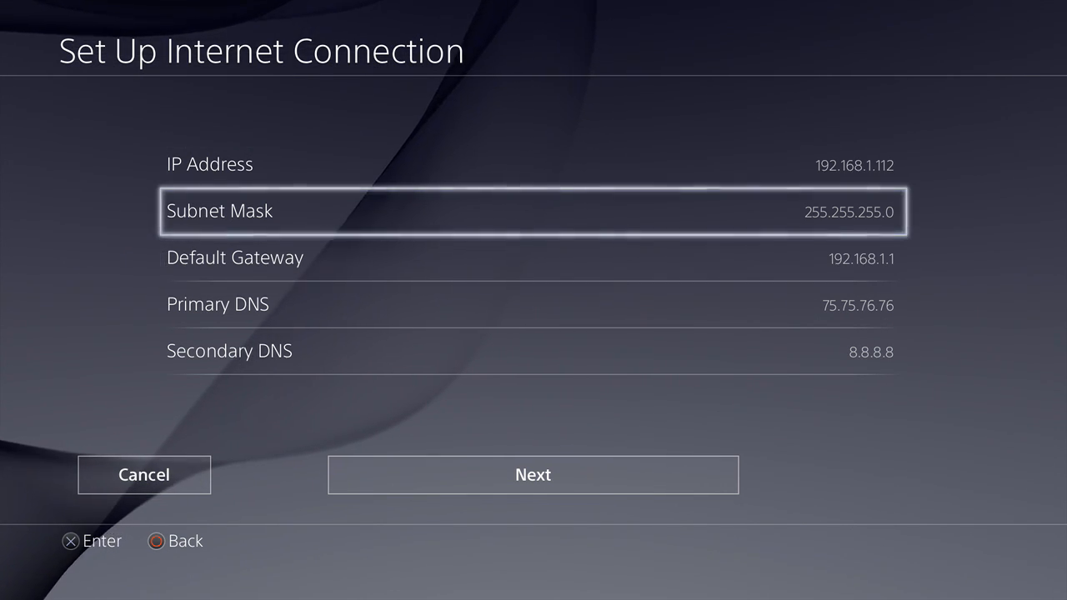
key("Down")
key("Down")
key("Down")
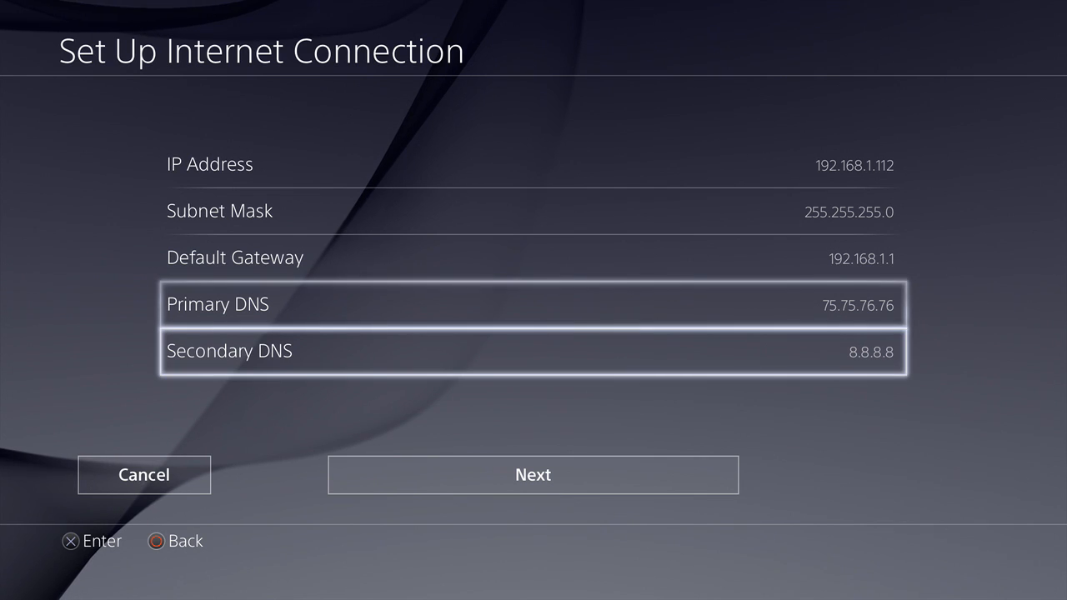
key("Up")
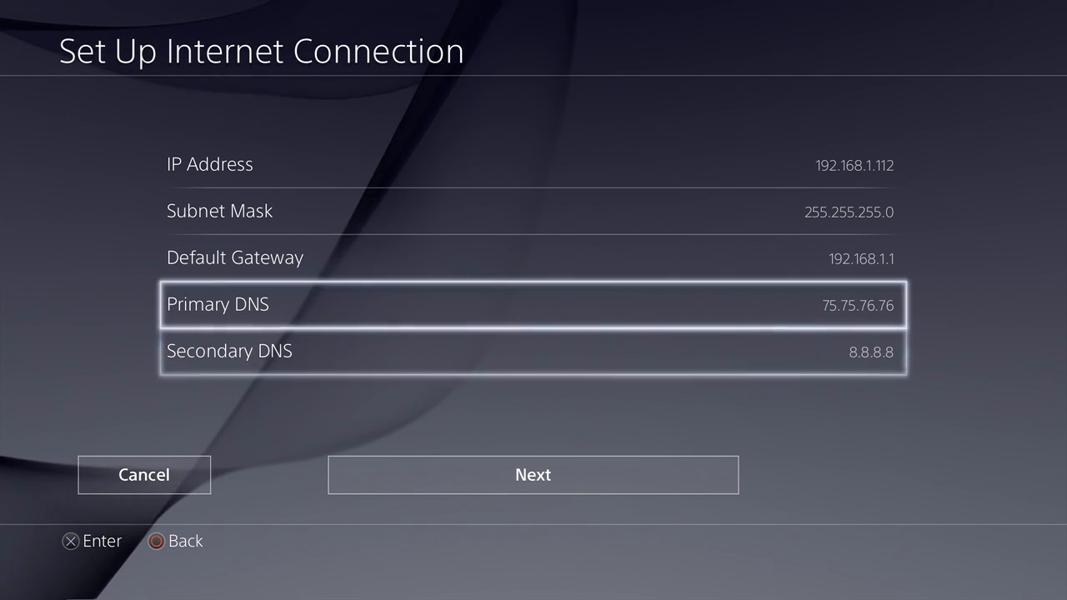
key("Up")
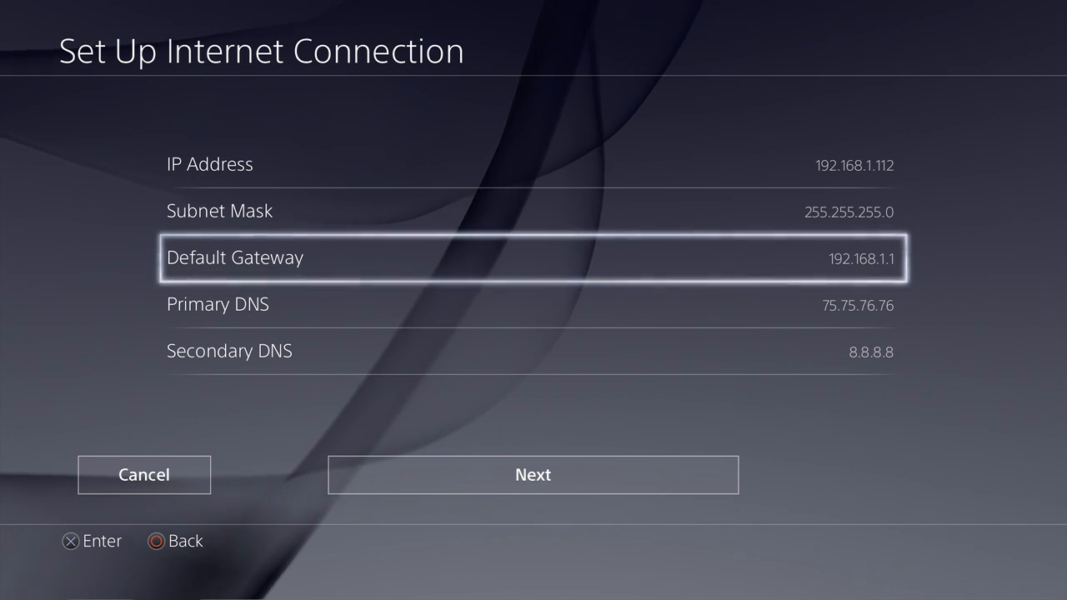
Step: Accept the addresses with Automatic MTU and no proxy server, and test the Internet connection
key("Down")
key("Down")
key("Down")
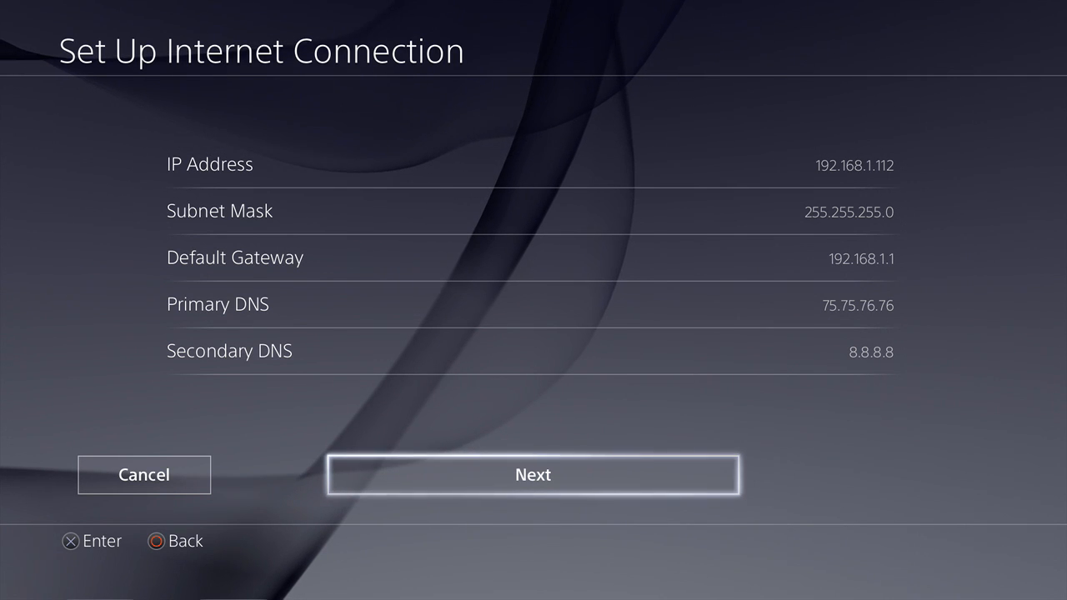
key("Return")
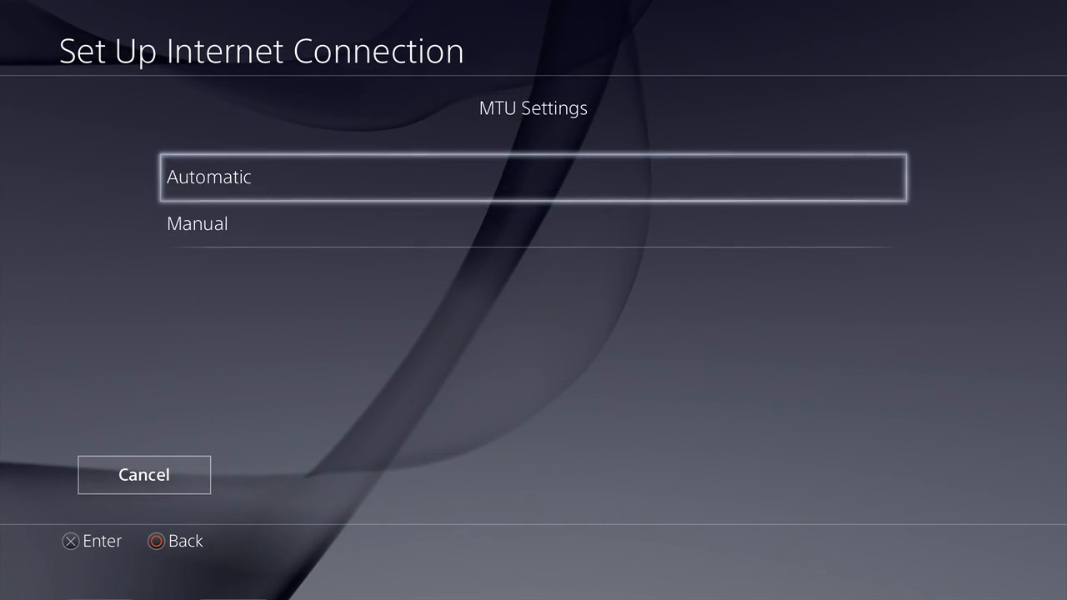
key("Return")
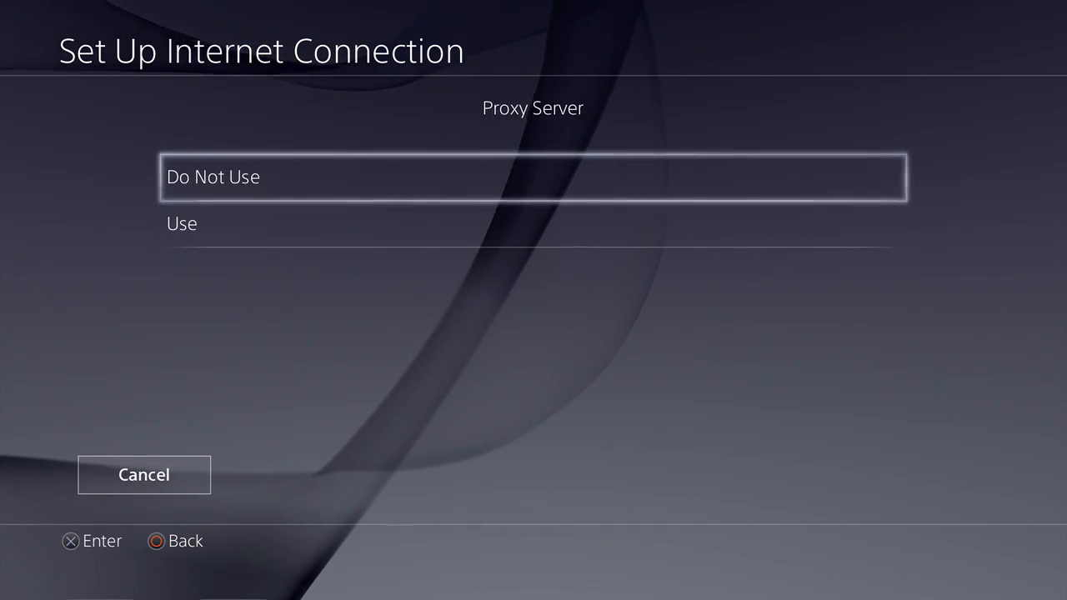
key("Return")
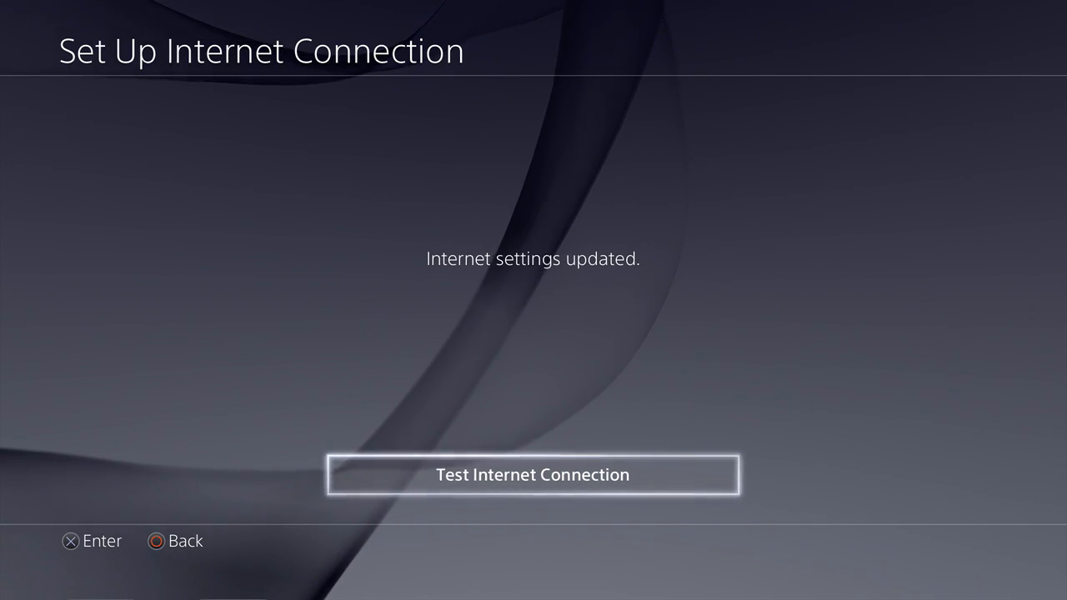
key("Return")
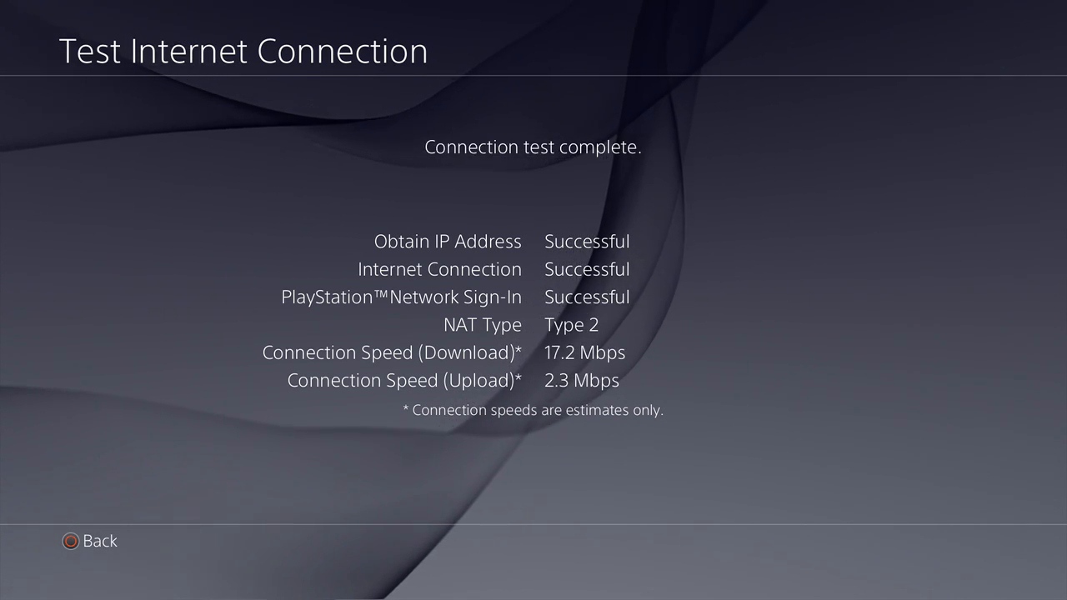
key("Escape")
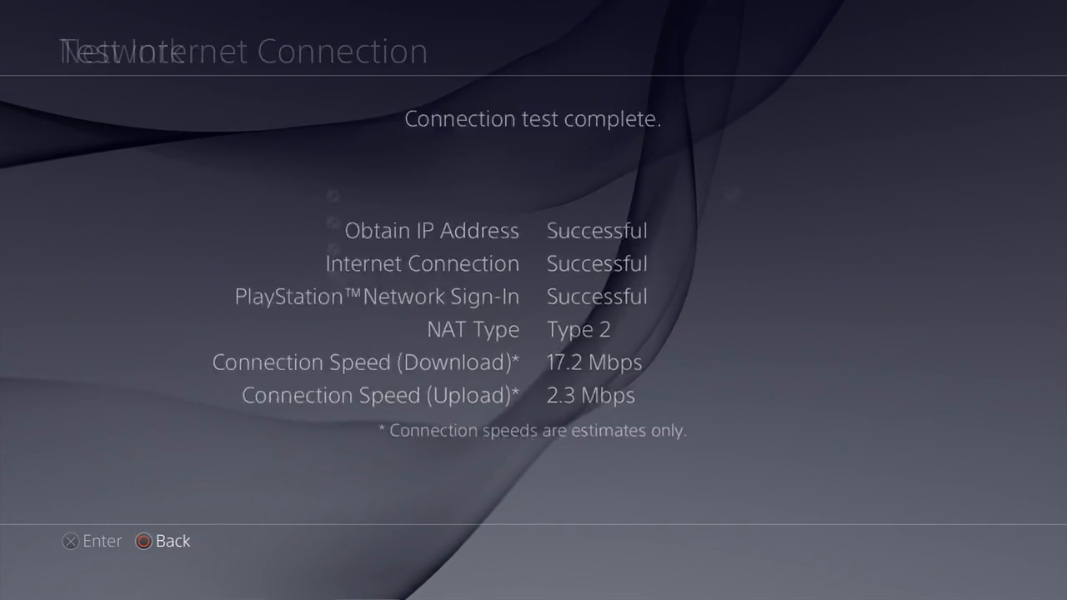
Step: Leave the system settings and start Call of Duty: Ghosts from the home screen
key("Escape")
key("Escape")
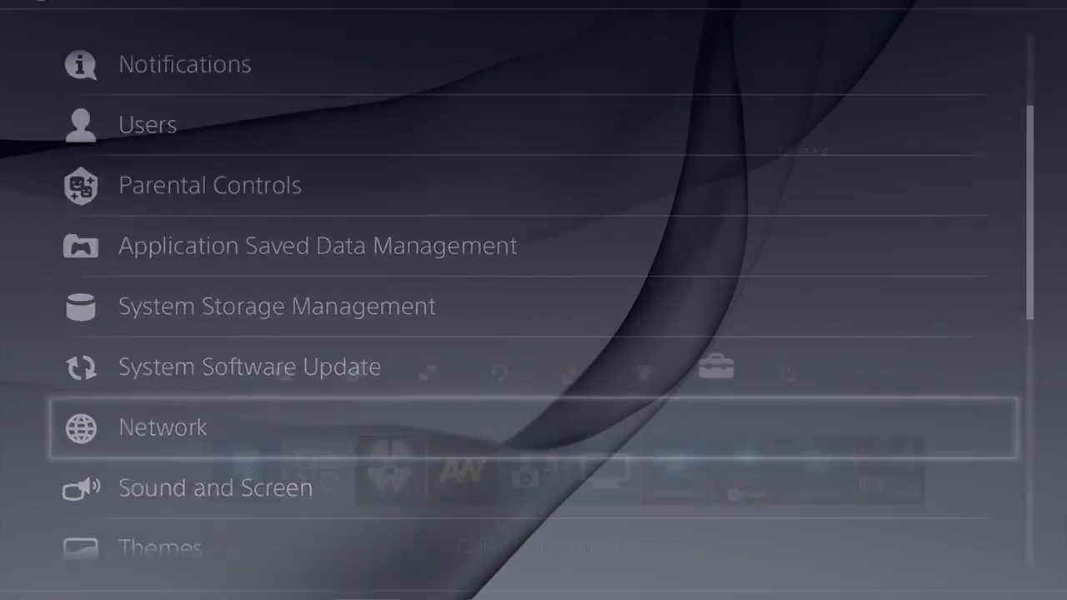
key("Escape")
key("Return")
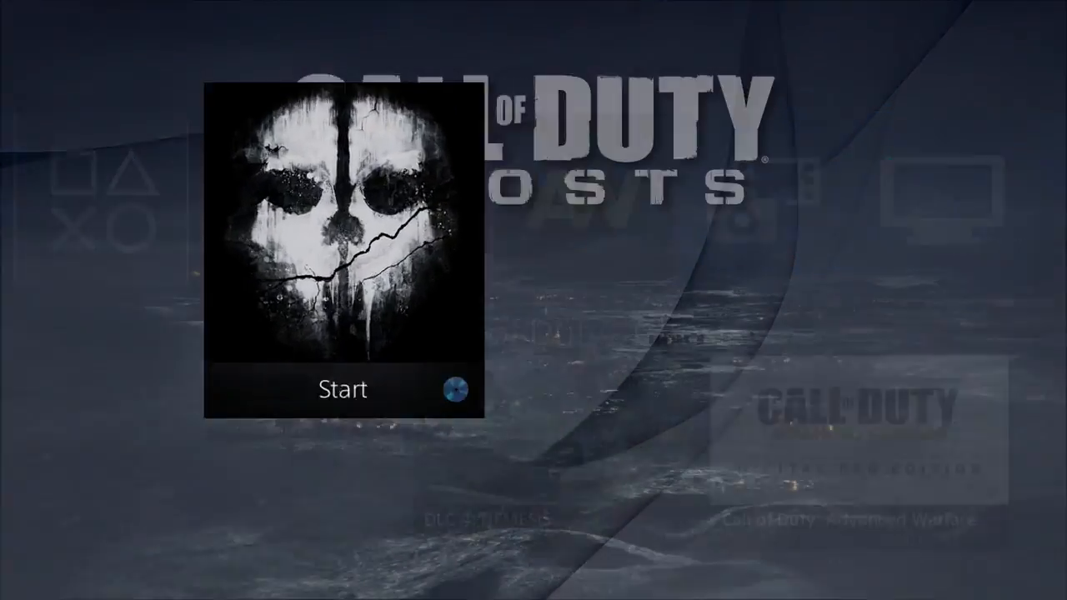
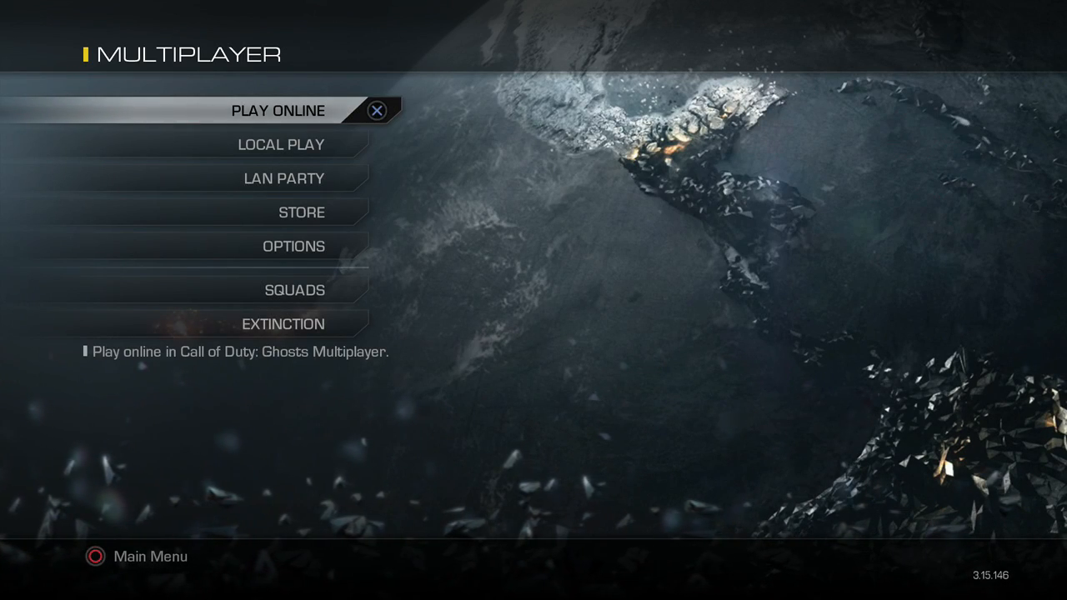
Step: Go online in Call of Duty: Ghosts Multiplayer
key("Return")
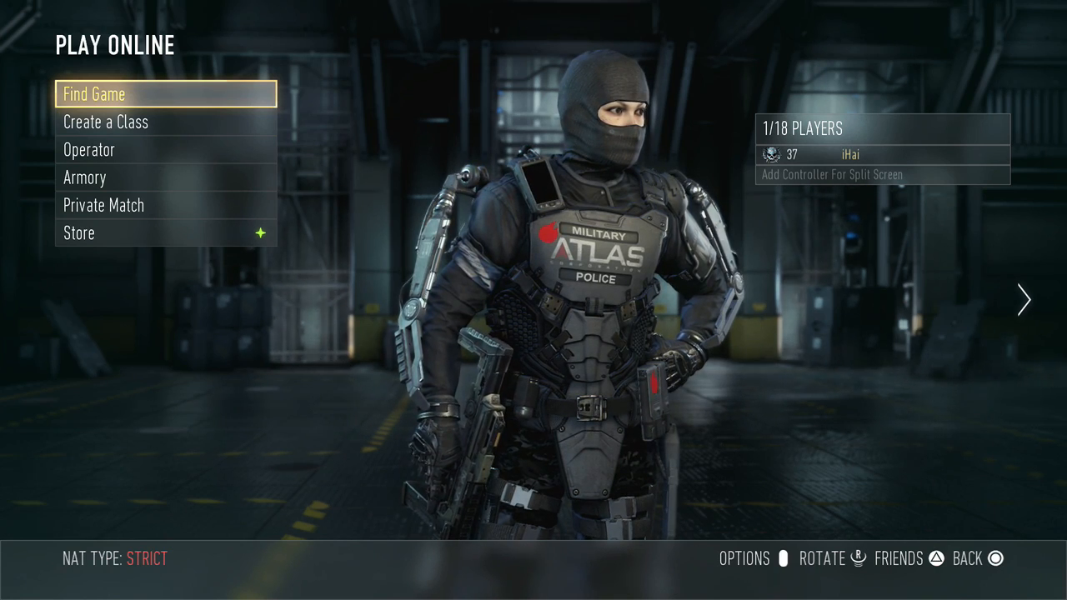
Step: Leave the online lobby of Call of Duty: Advanced Warfare and close the game
key("Right")
key("Left")
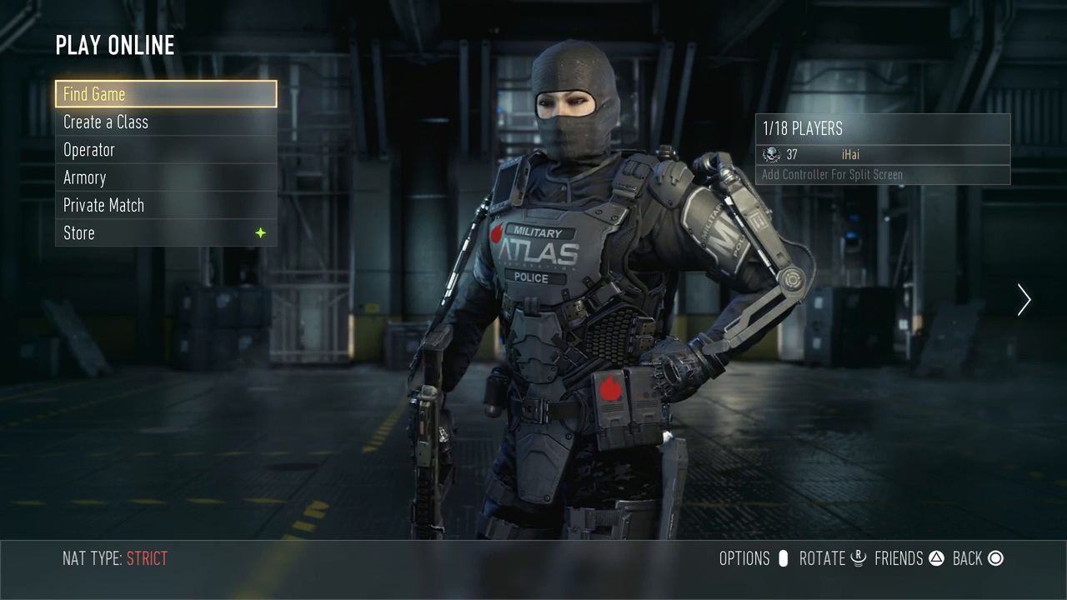
key("Home")
key("Return")
key("Return")
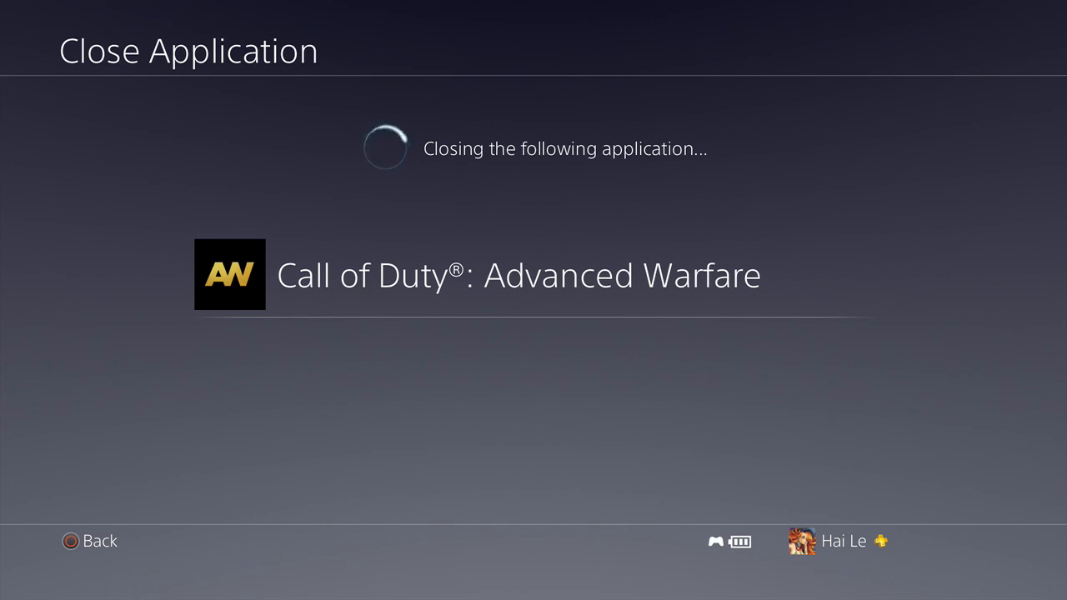
Step: Open the console's network settings and start setting up the Internet connection
key("Up")
key("Right")
key("Left")
key("Return")
key("Down")
key("Down")
key("Down")
key("Down")
key("Down")
key("Down")
key("Down")
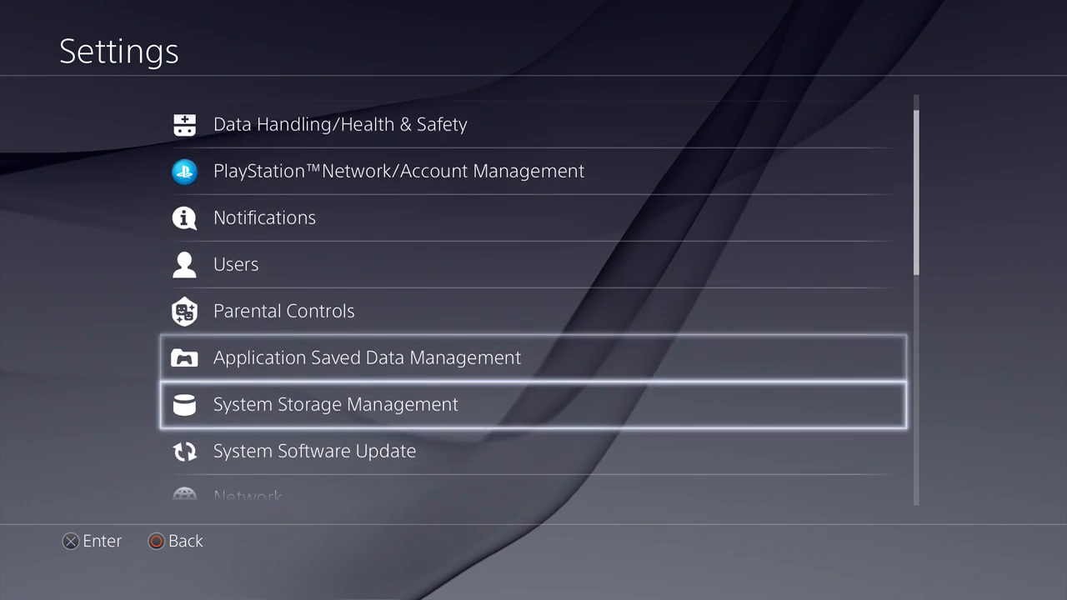
key("Return")
key("Down")
key("Return")
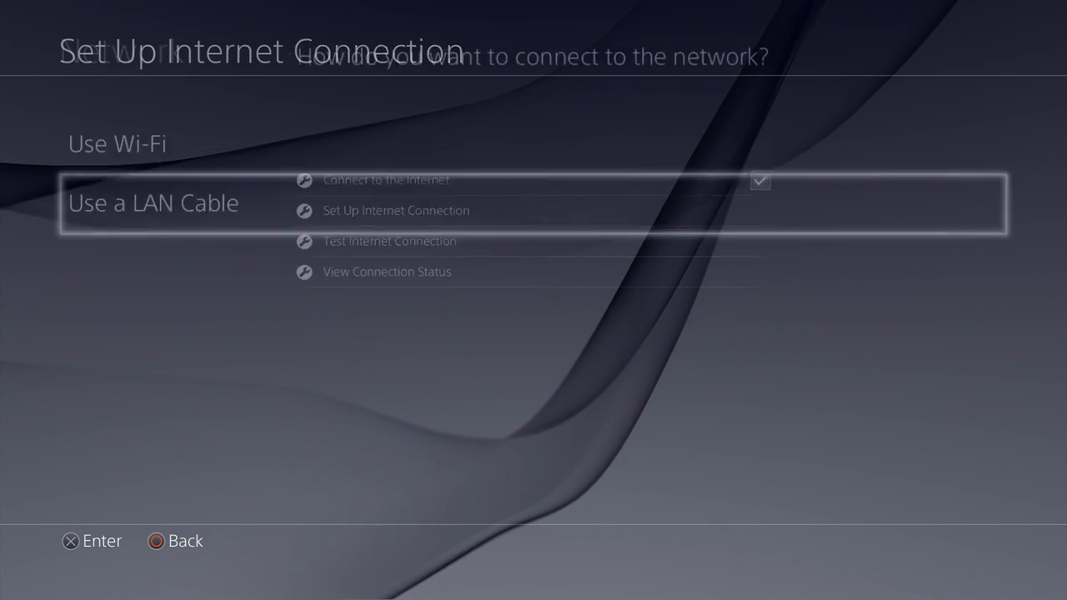
Step: Choose a LAN cable connection with Custom setup and Manual IP address settings
key("Return")
key("Down")
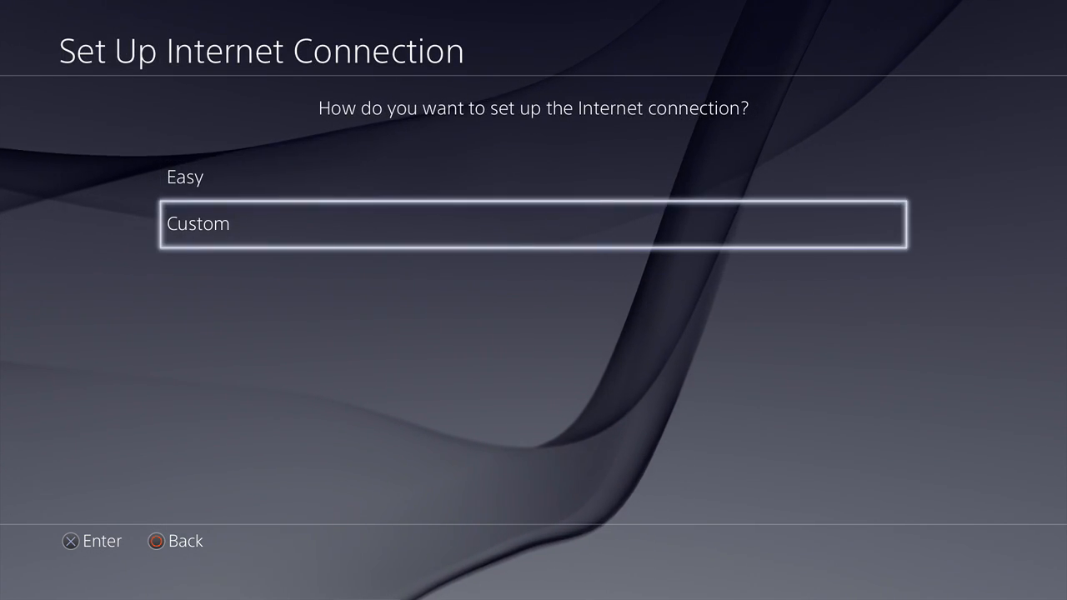
key("Return")
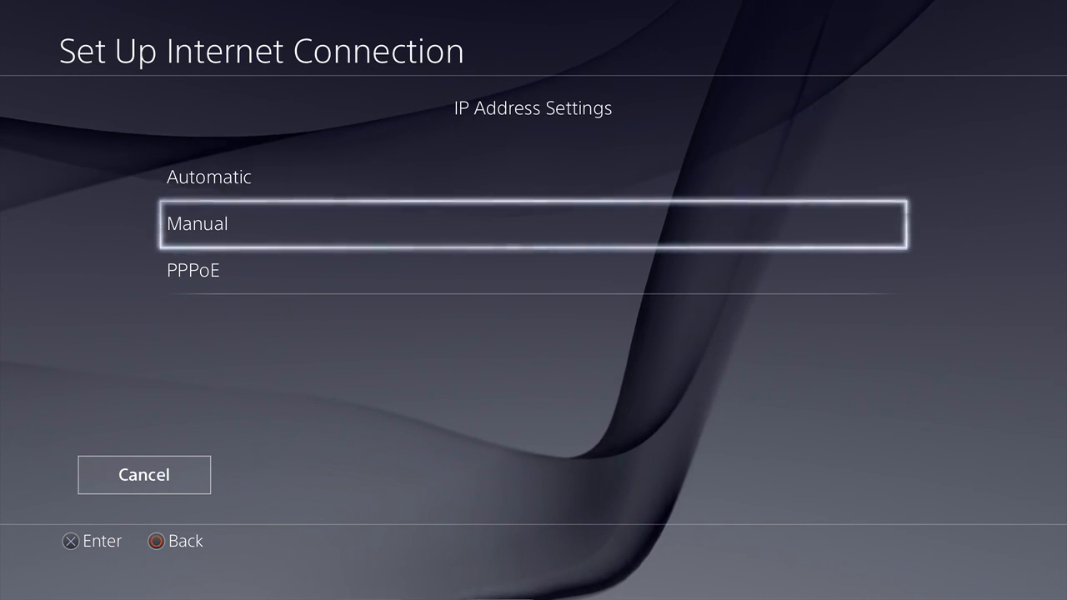
key("Return")
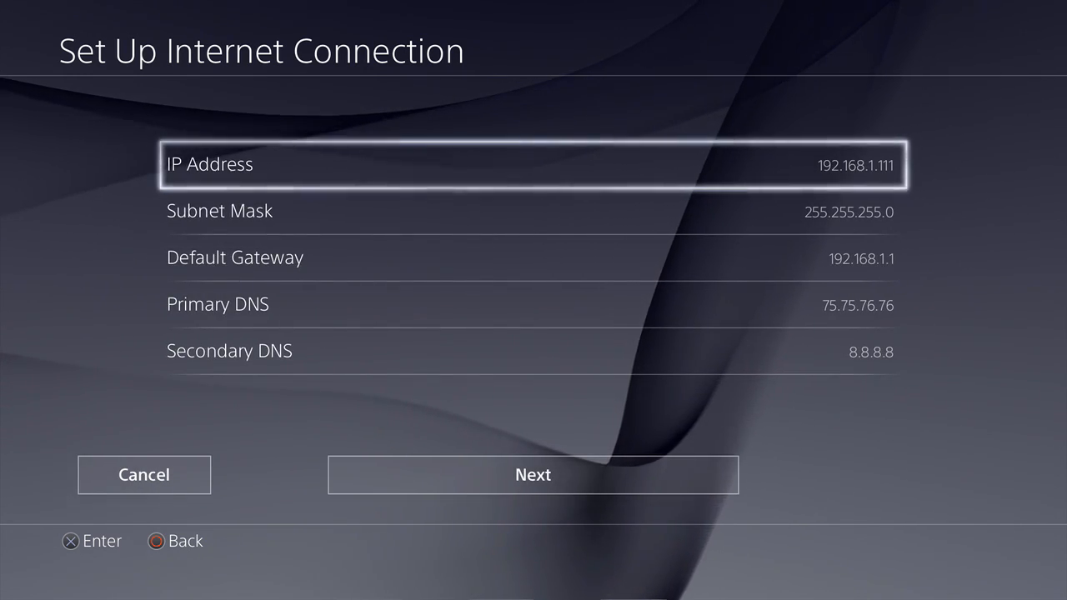
Step: Change the last digit of the console's IP address so that it is 192.168.1.112
key("Return")
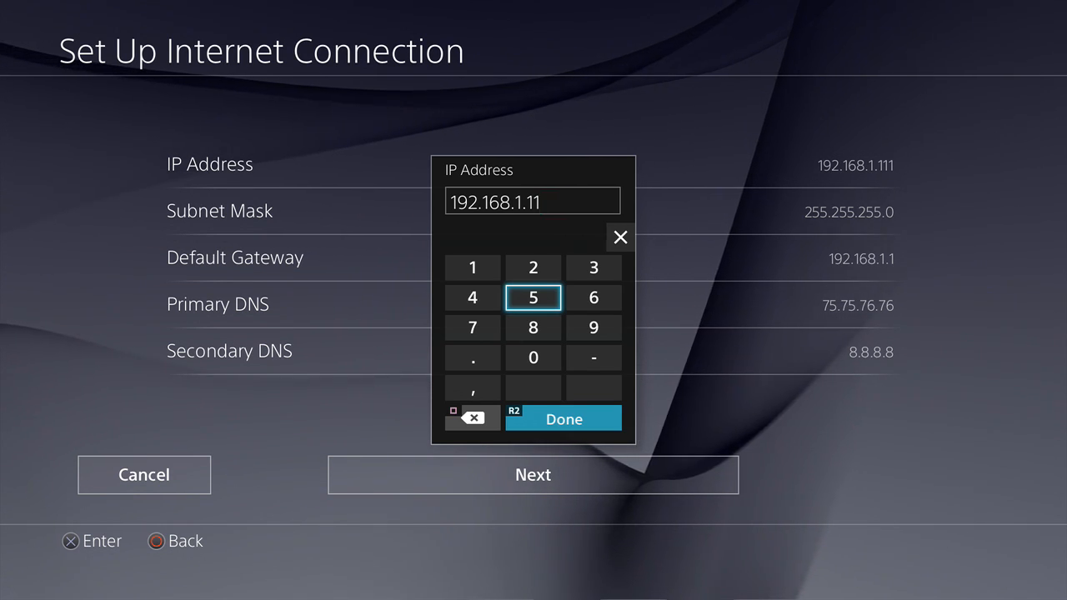
key("Up")
type("2")
key("Return")
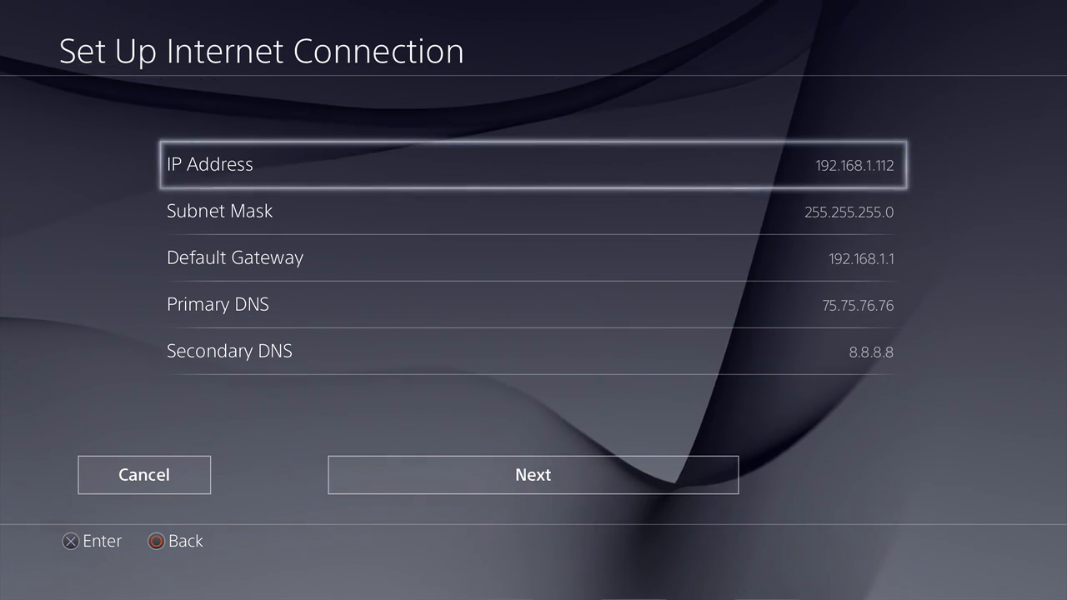
Step: Accept the manual addresses with Automatic MTU and the preselected proxy option, and run the Internet connection test
key("Down")
key("Down")
key("Down")
key("Down")
key("Down")
key("Return")
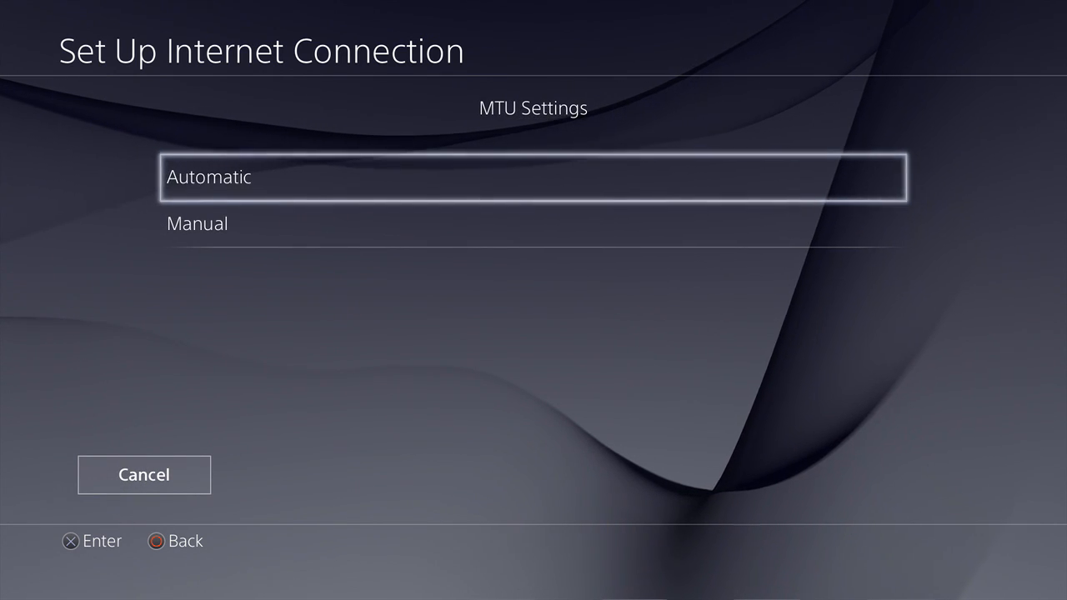
key("Return")
key("Return")
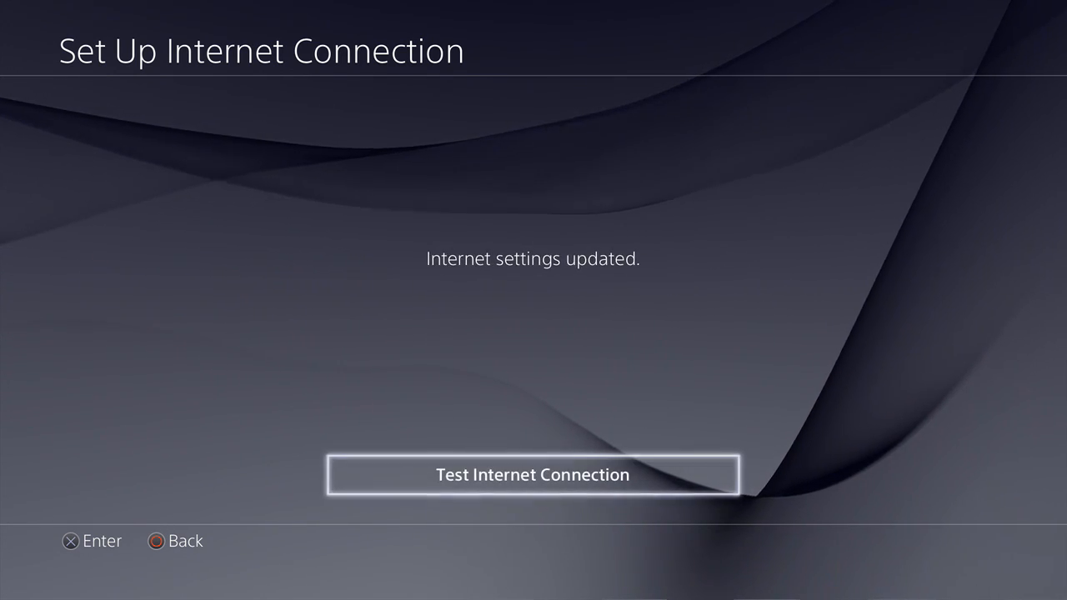
key("Return")
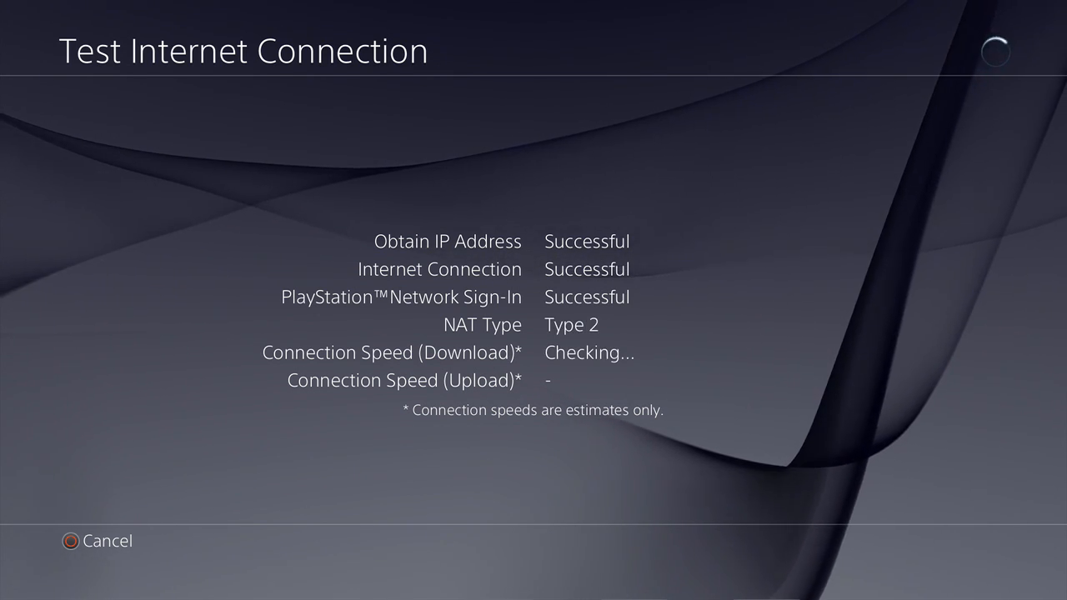
Step: Close the connection test and return from the system settings to the home screen
key("Escape")
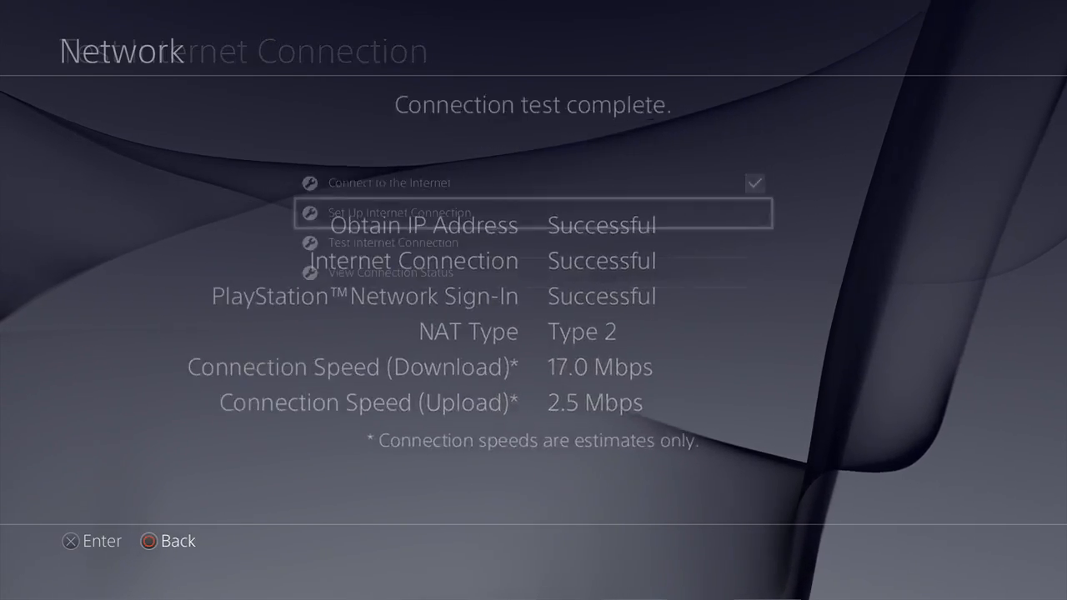
key("Escape")
key("Escape")
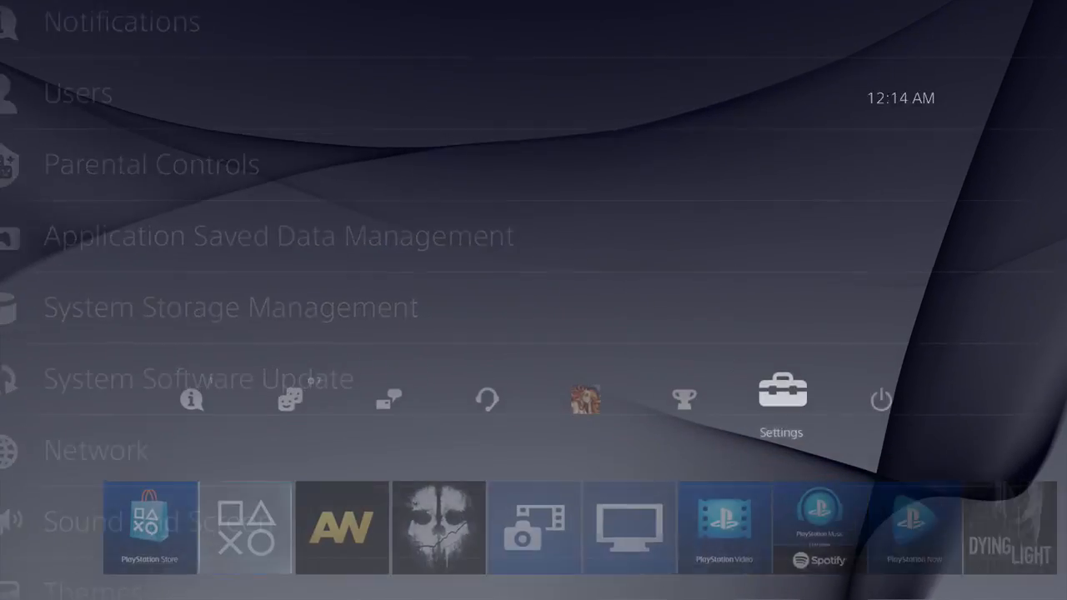
Step: Start Call of Duty: Advanced Warfare and connect to its online multiplayer
key("Left")
key("Left")
key("Down")
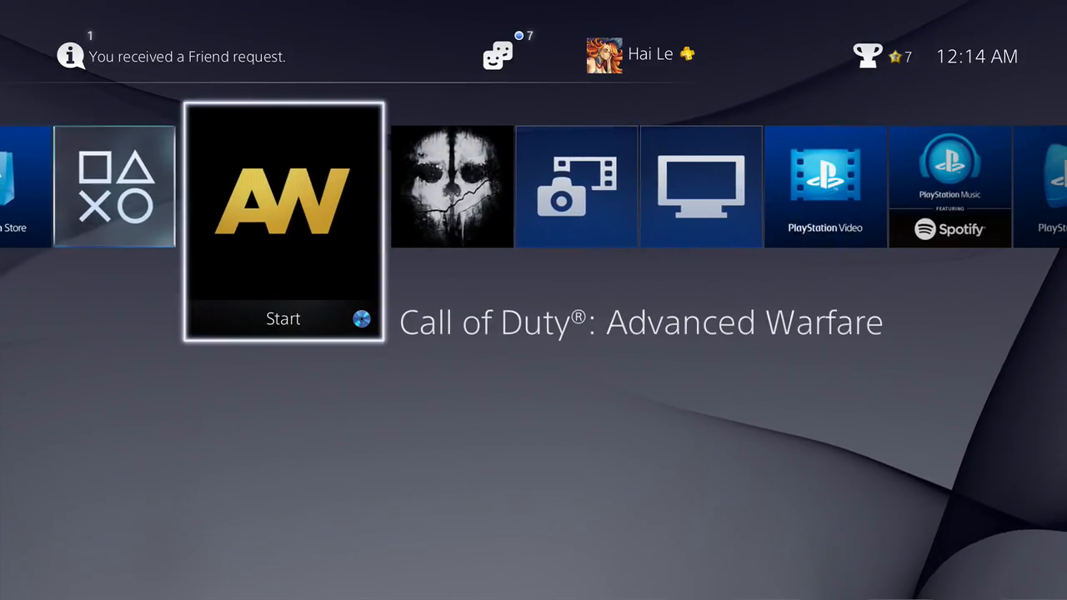
key("Return")
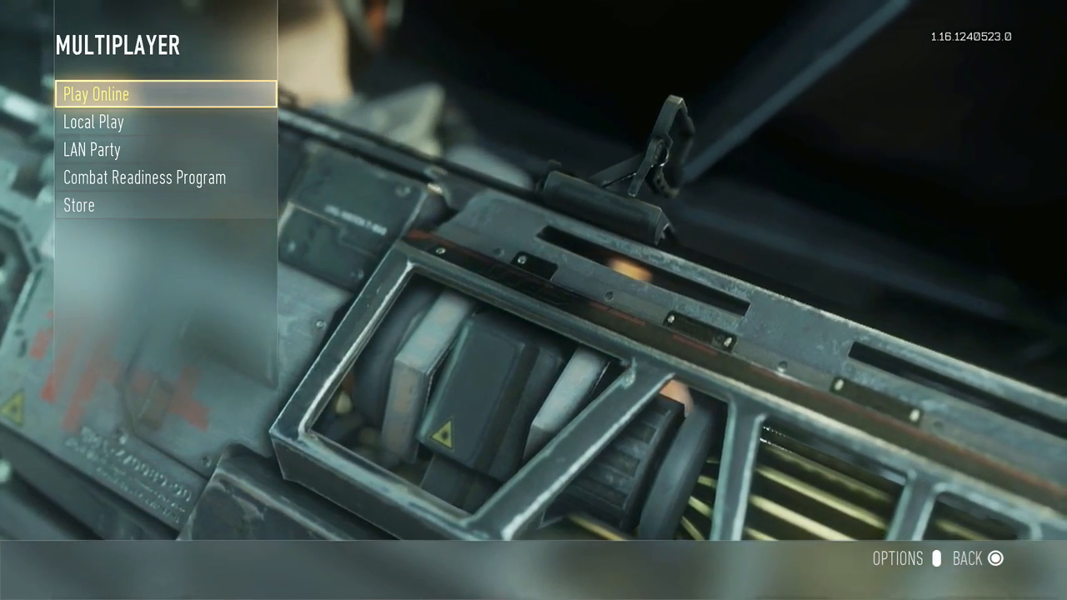
key("Return")
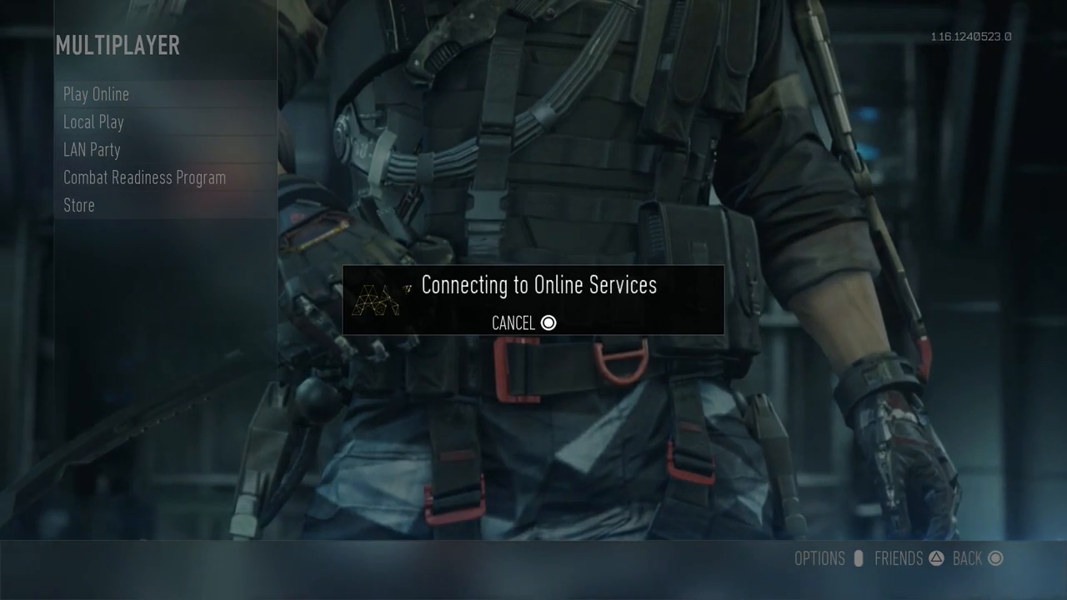